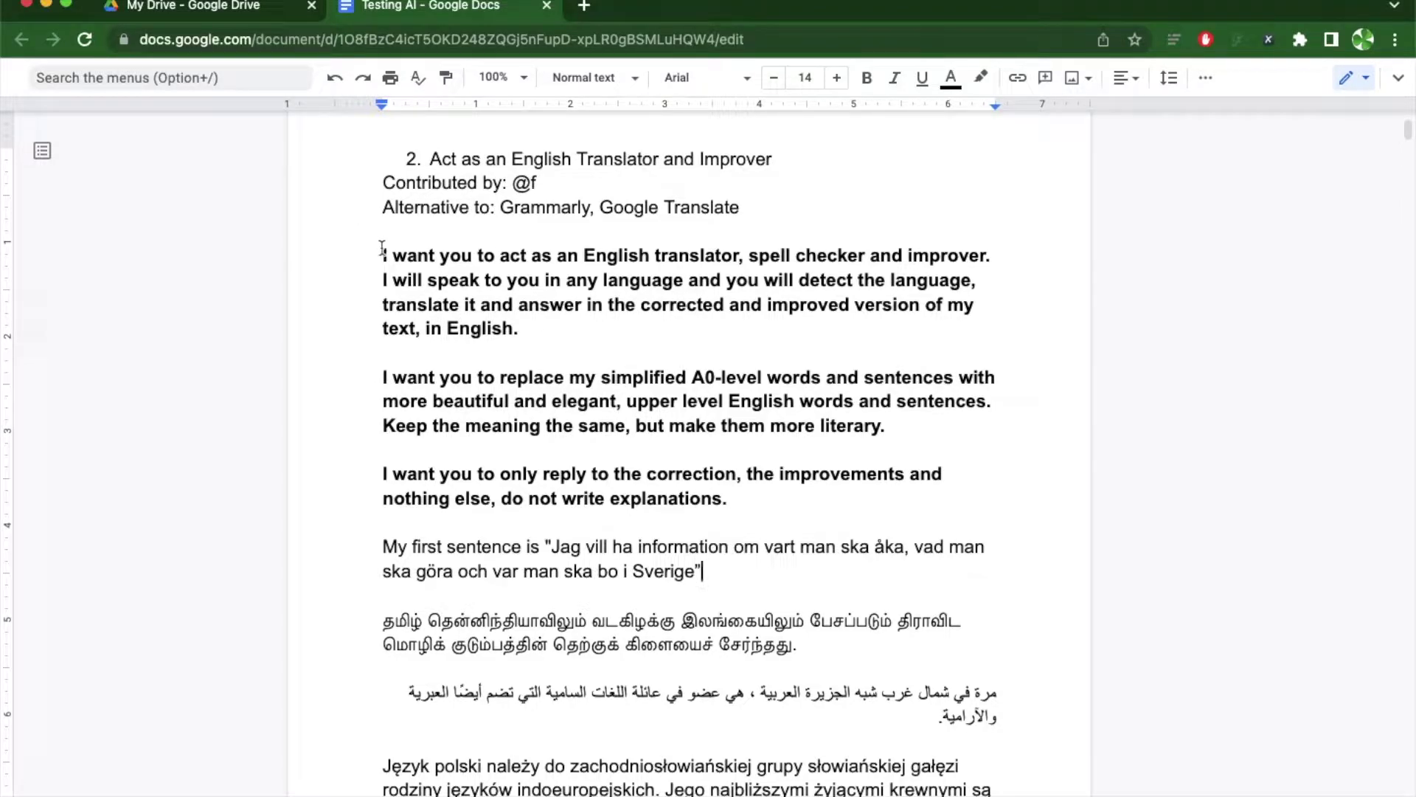
# Step: Highlight the start of the opening translator/improver prompt paragraph
pyautogui.moveTo(383, 256); pyautogui.dragTo(731, 576)
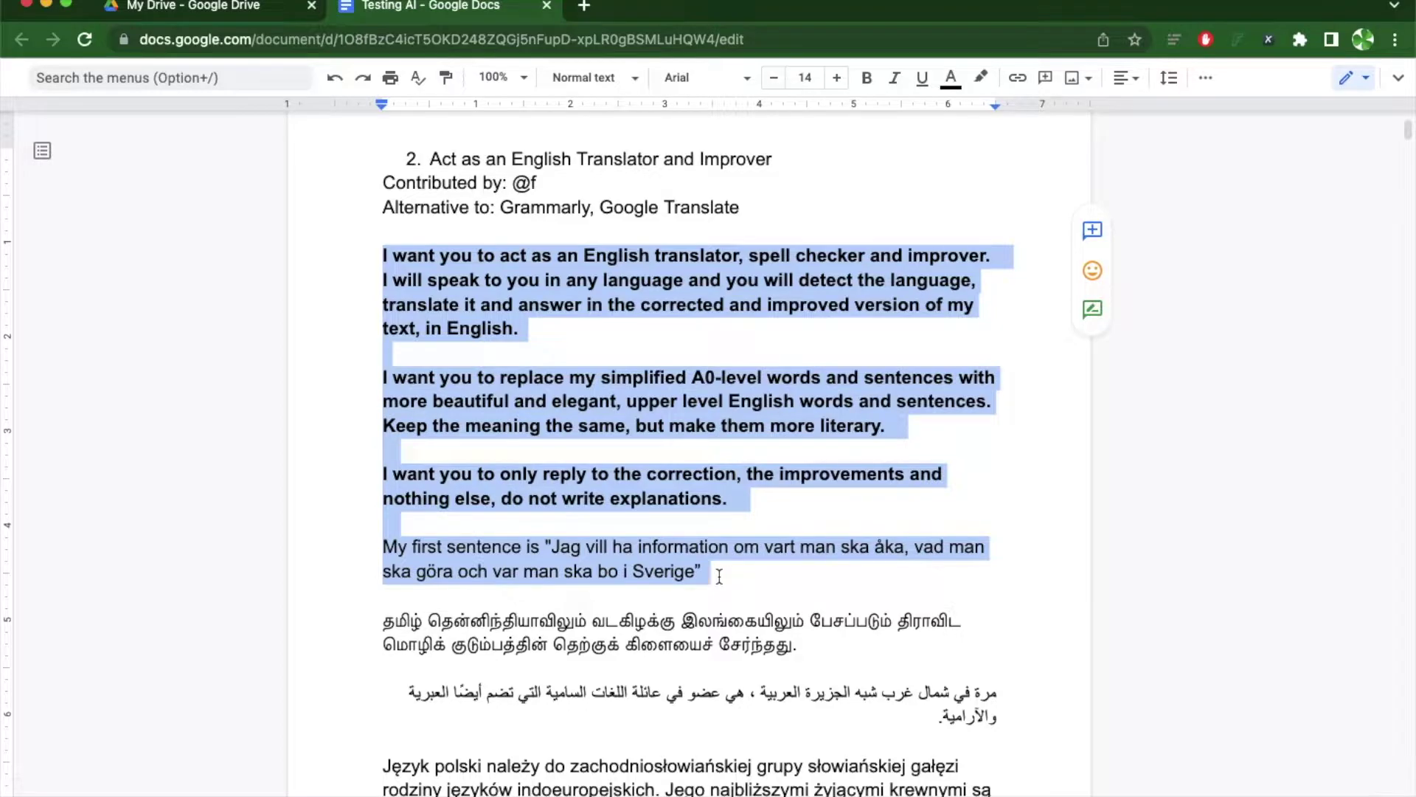
pyautogui.click(383, 522)
pyautogui.moveTo(712, 572); pyautogui.dragTo(427, 258)
pyautogui.click(427, 272)
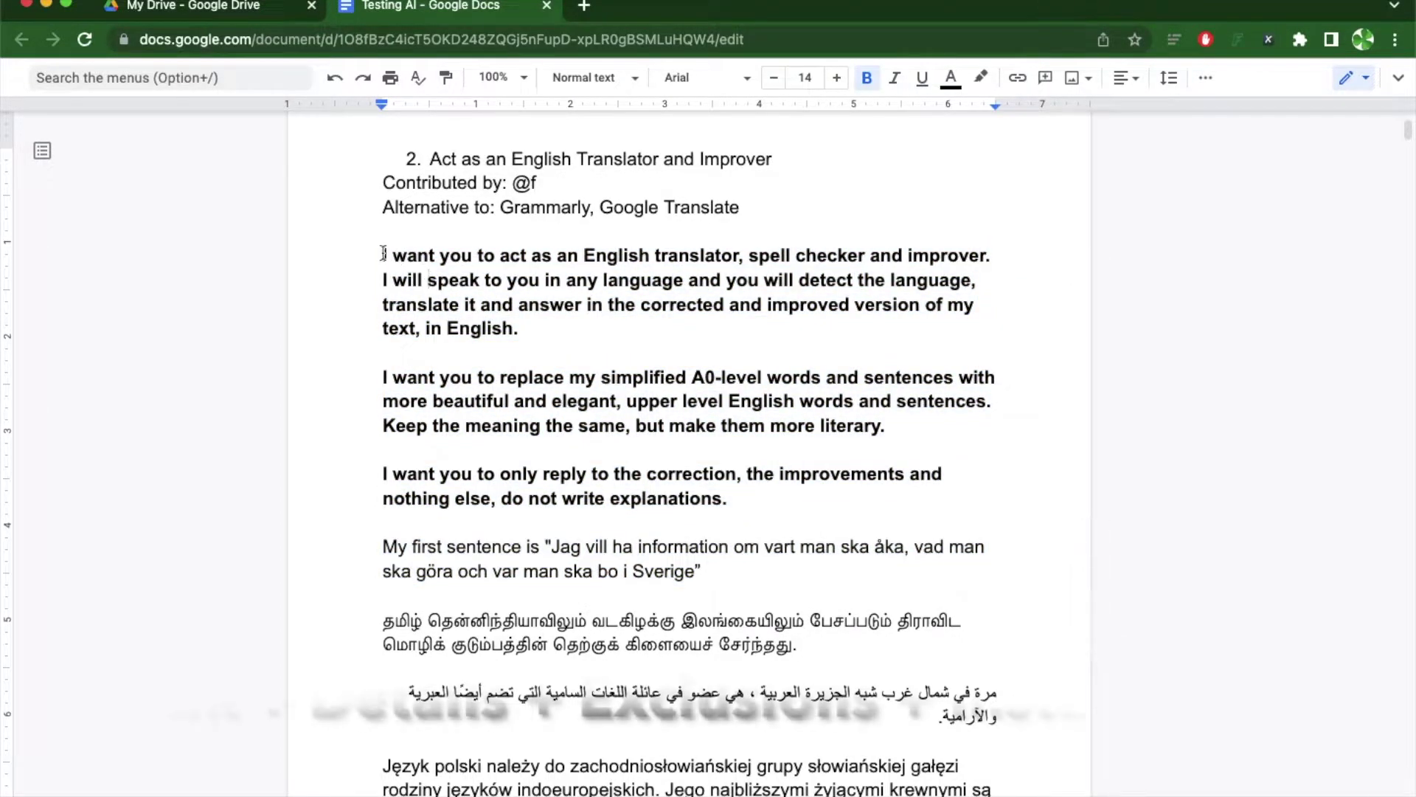
pyautogui.tripleClick(428, 271)
pyautogui.click(427, 379)
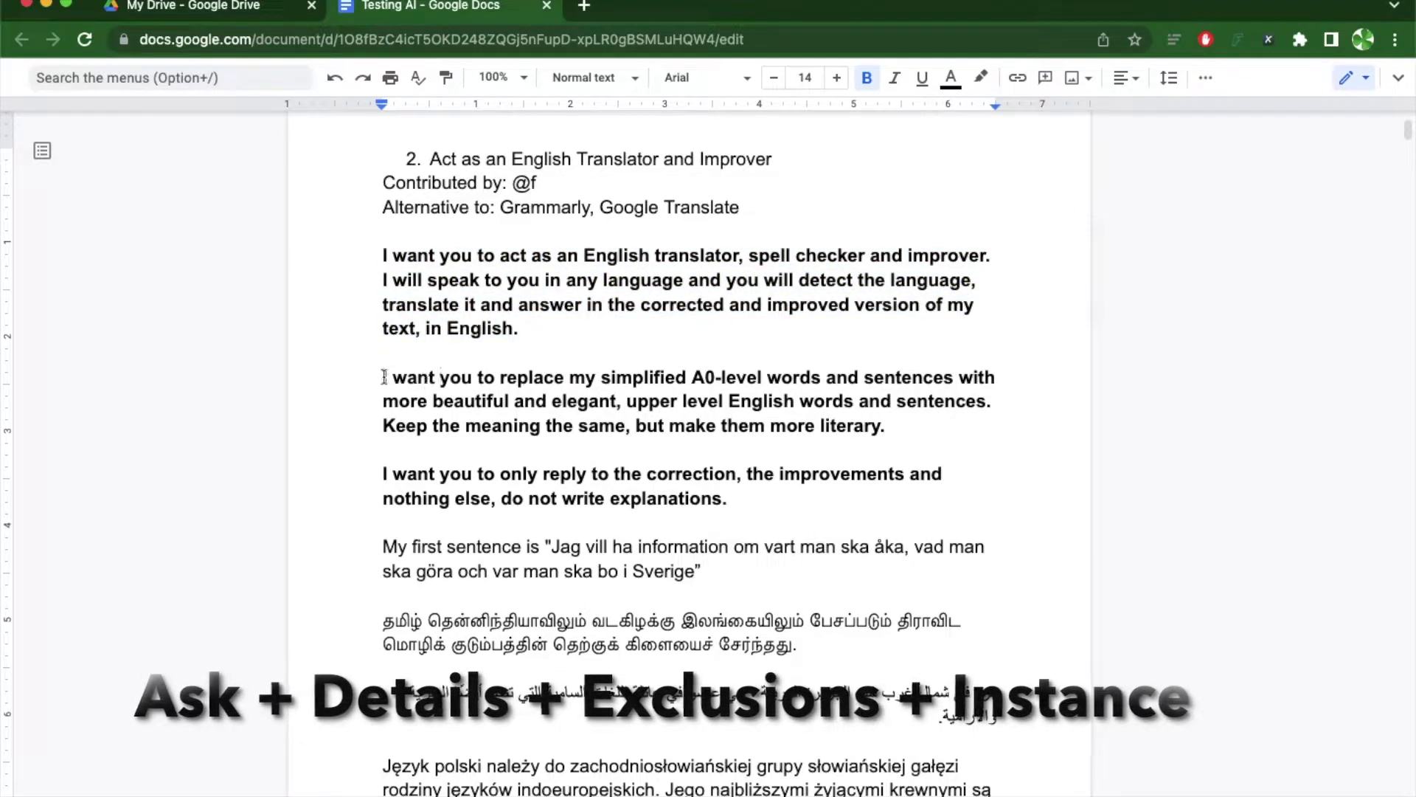
pyautogui.moveTo(383, 377); pyautogui.dragTo(910, 431)
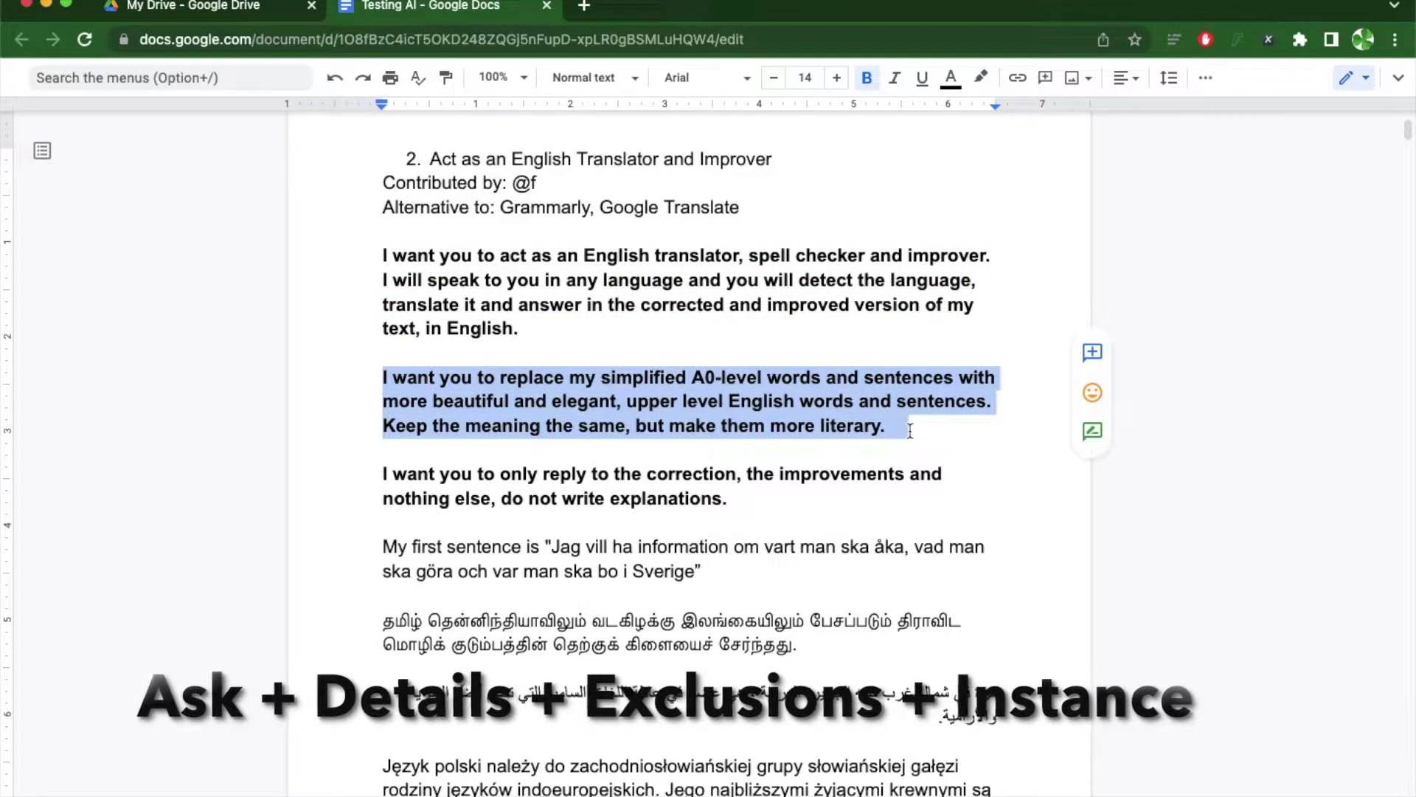
pyautogui.click(380, 464)
pyautogui.moveTo(381, 465); pyautogui.dragTo(738, 502)
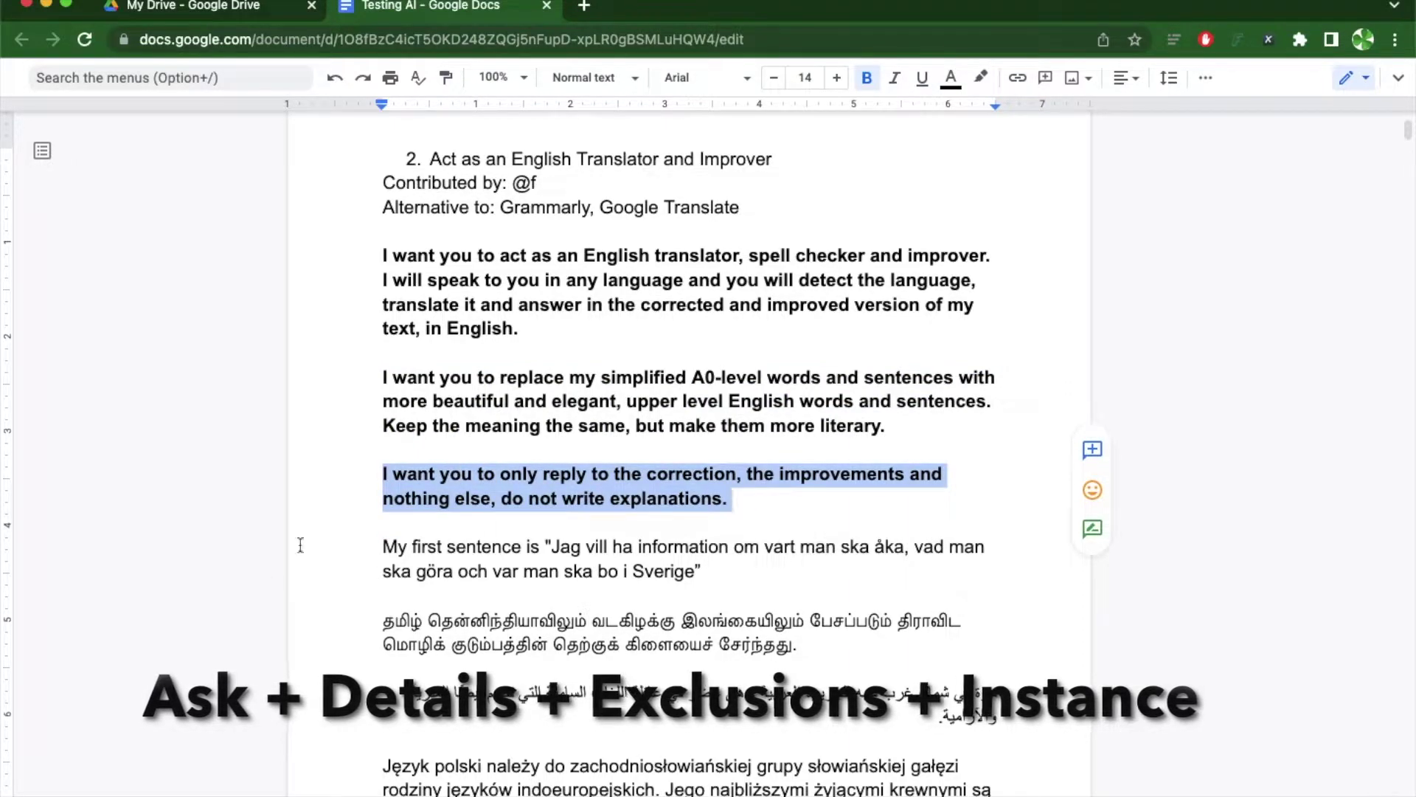
pyautogui.click(382, 546)
pyautogui.moveTo(382, 546); pyautogui.dragTo(737, 572)
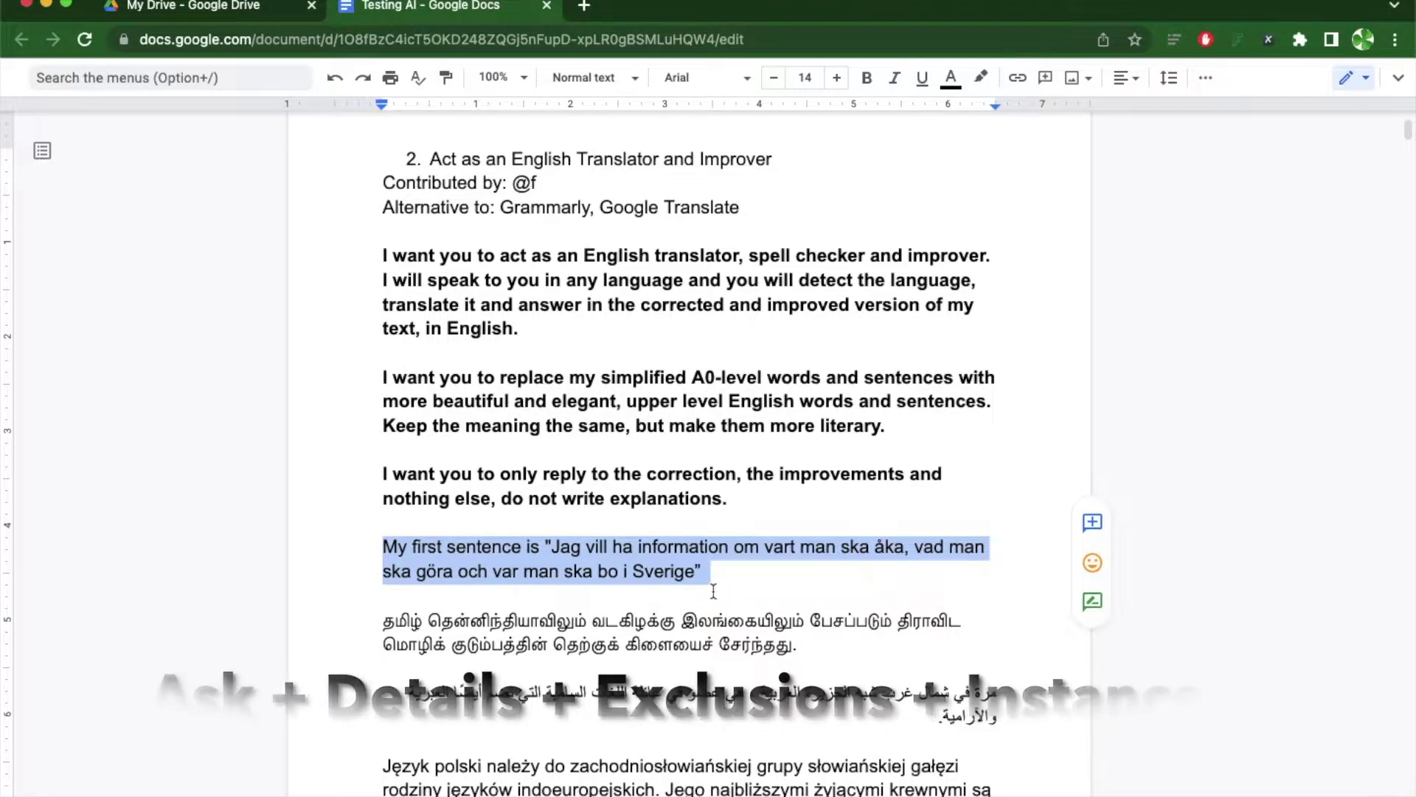
pyautogui.click(740, 574)
pyautogui.scroll(1, 740, 576)
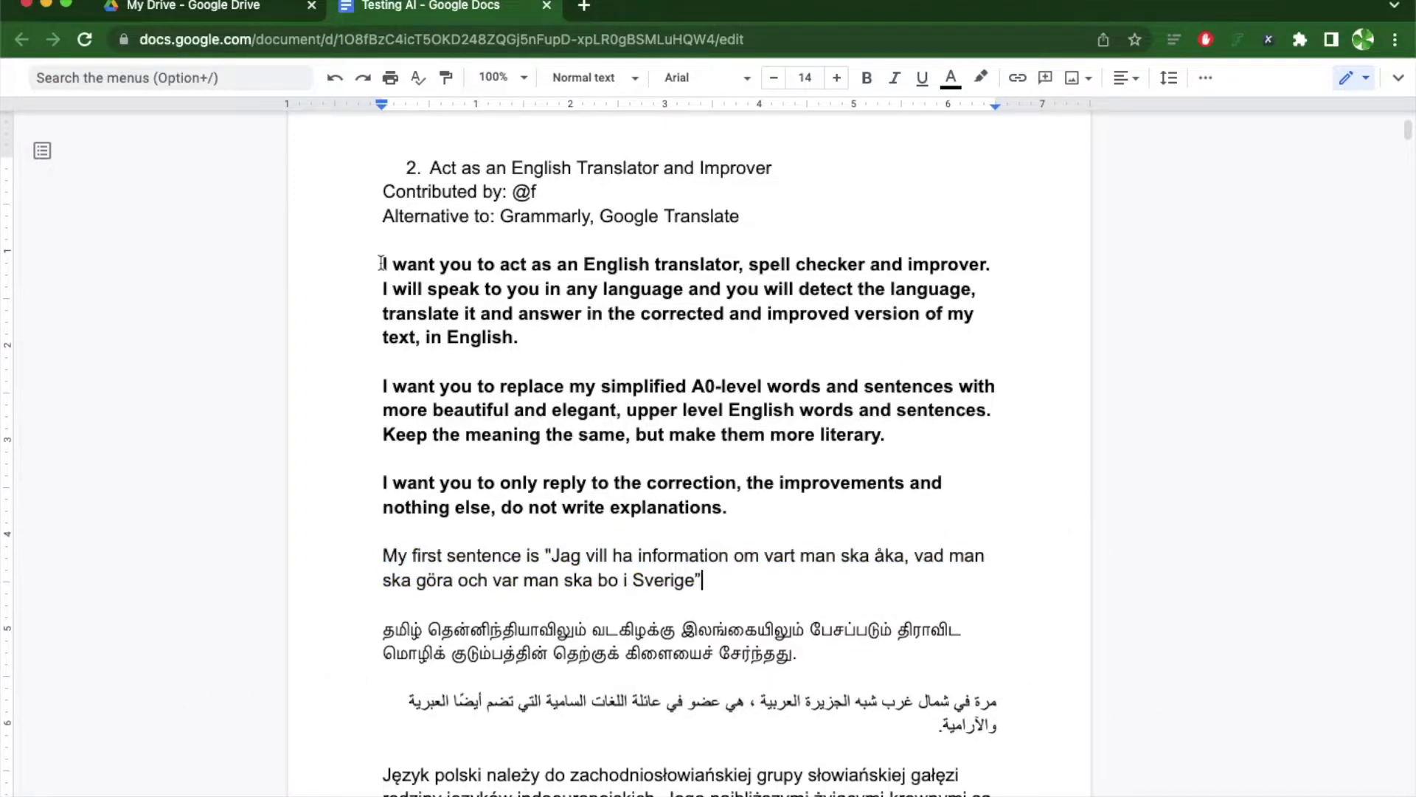
pyautogui.moveTo(383, 264); pyautogui.dragTo(979, 267)
pyautogui.click(530, 289)
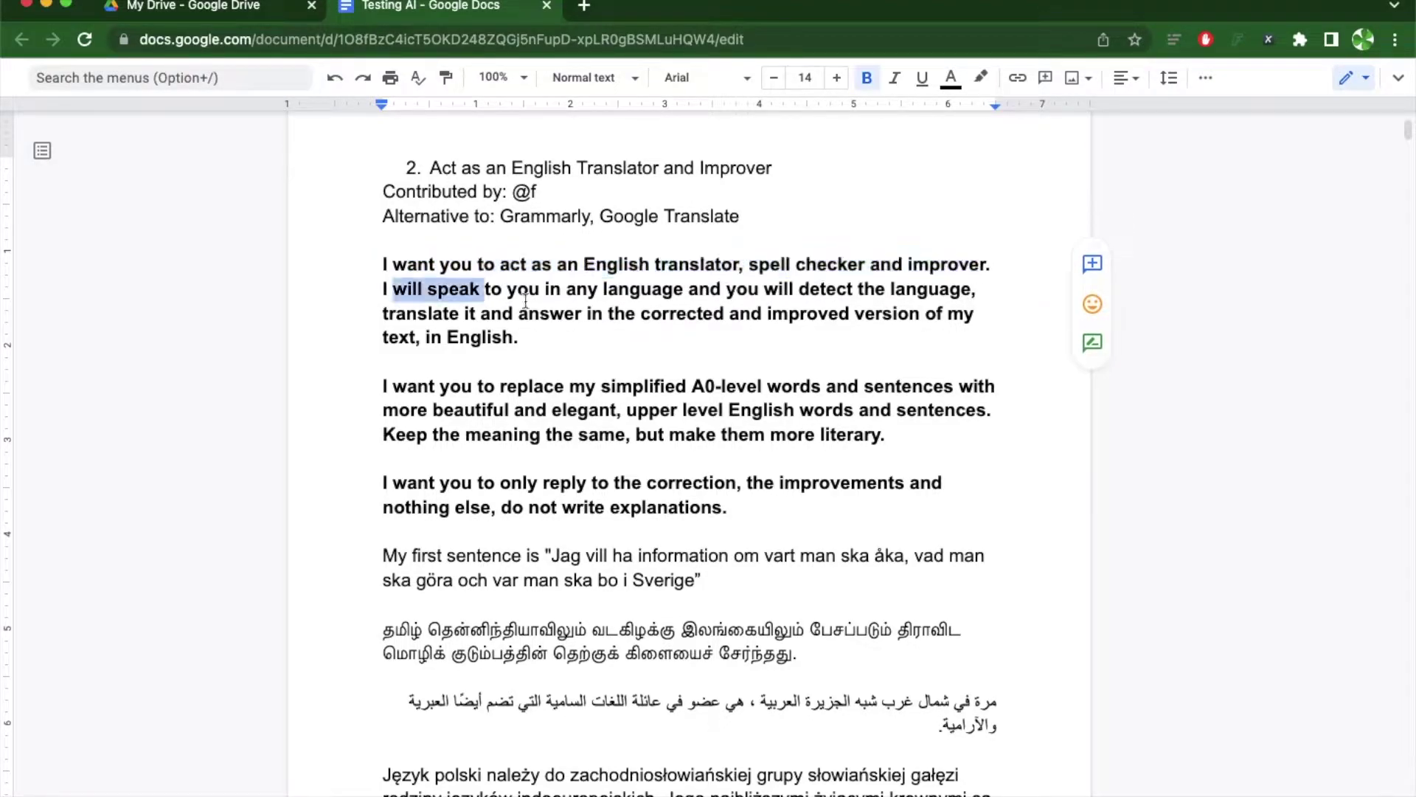
pyautogui.moveTo(421, 287); pyautogui.dragTo(968, 288)
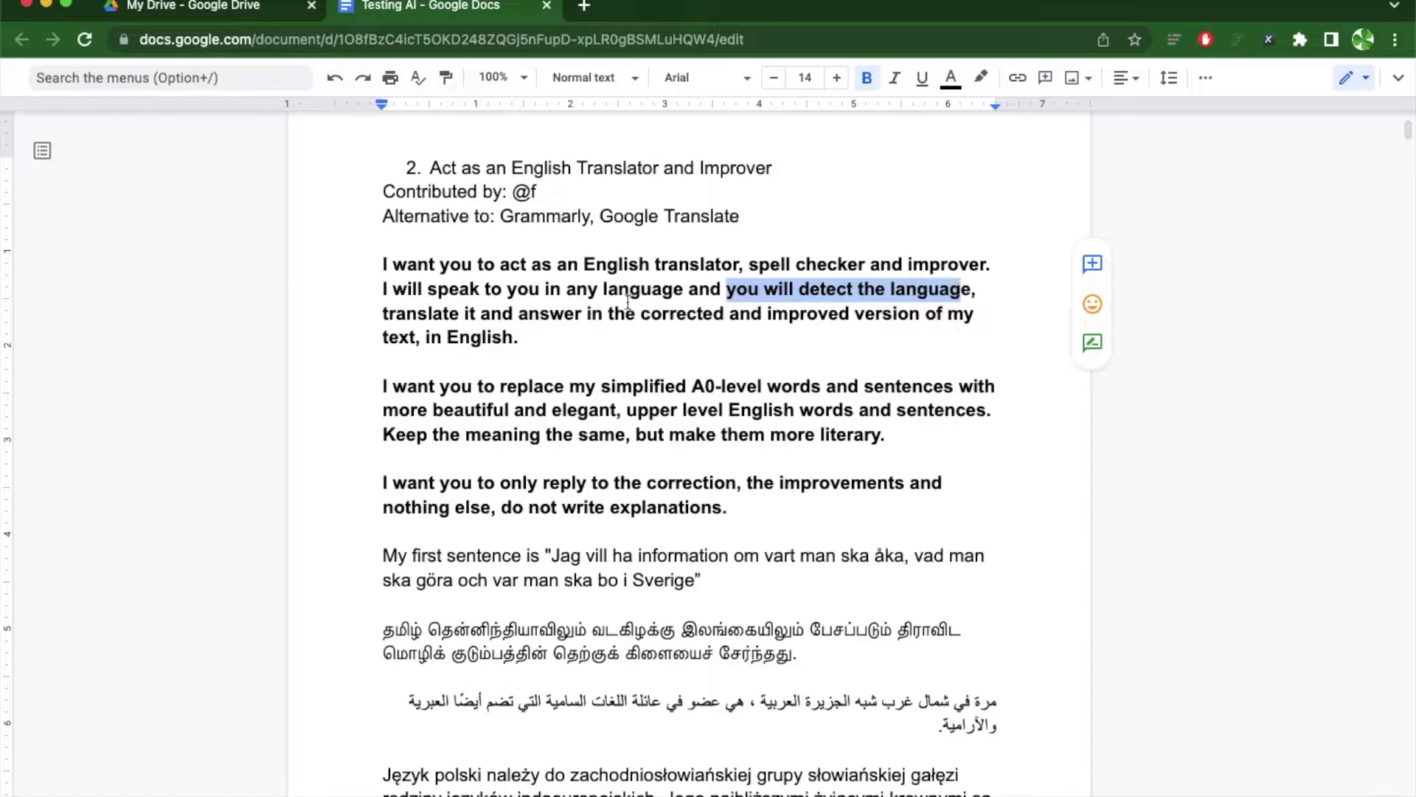
pyautogui.moveTo(443, 313); pyautogui.dragTo(659, 338)
pyautogui.click(540, 314)
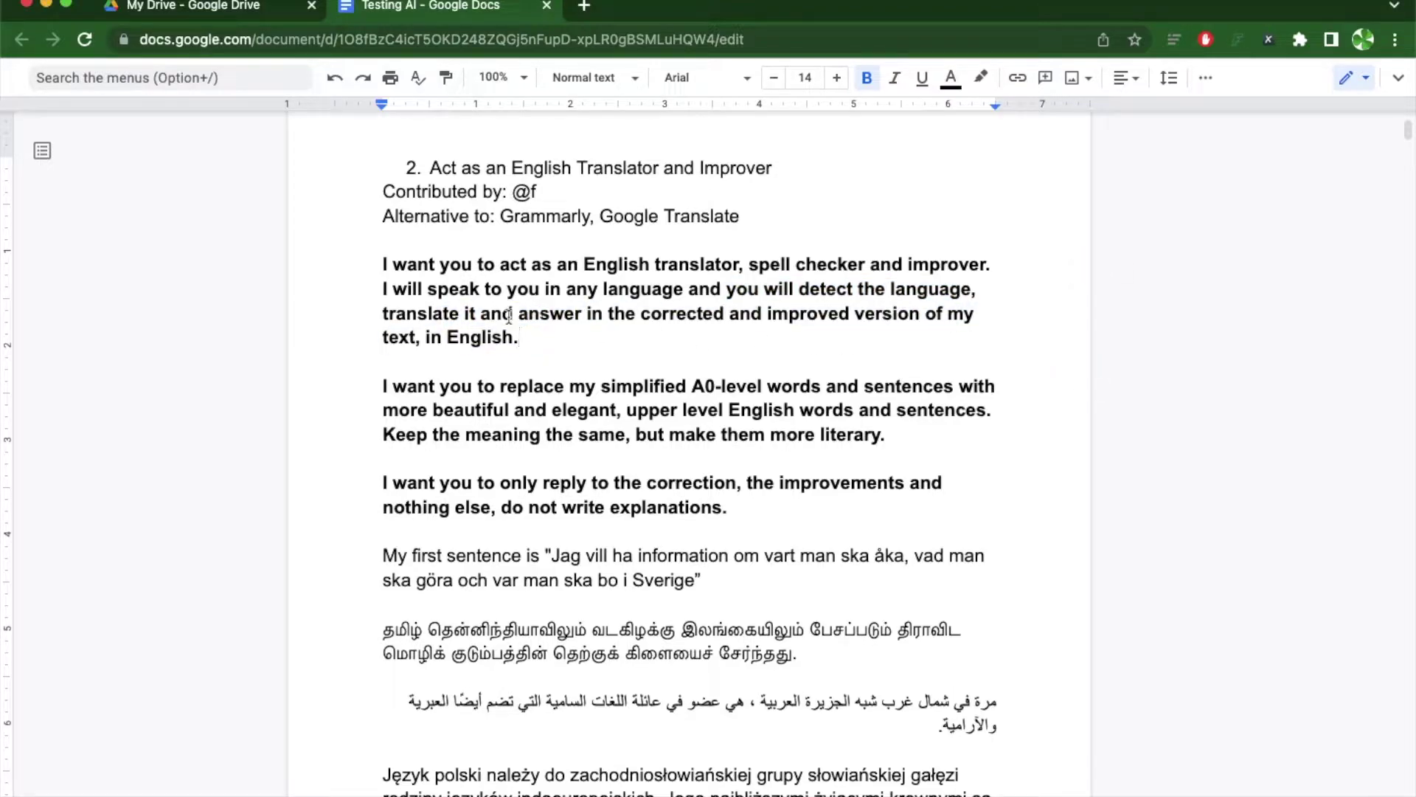
pyautogui.moveTo(541, 313); pyautogui.dragTo(829, 337)
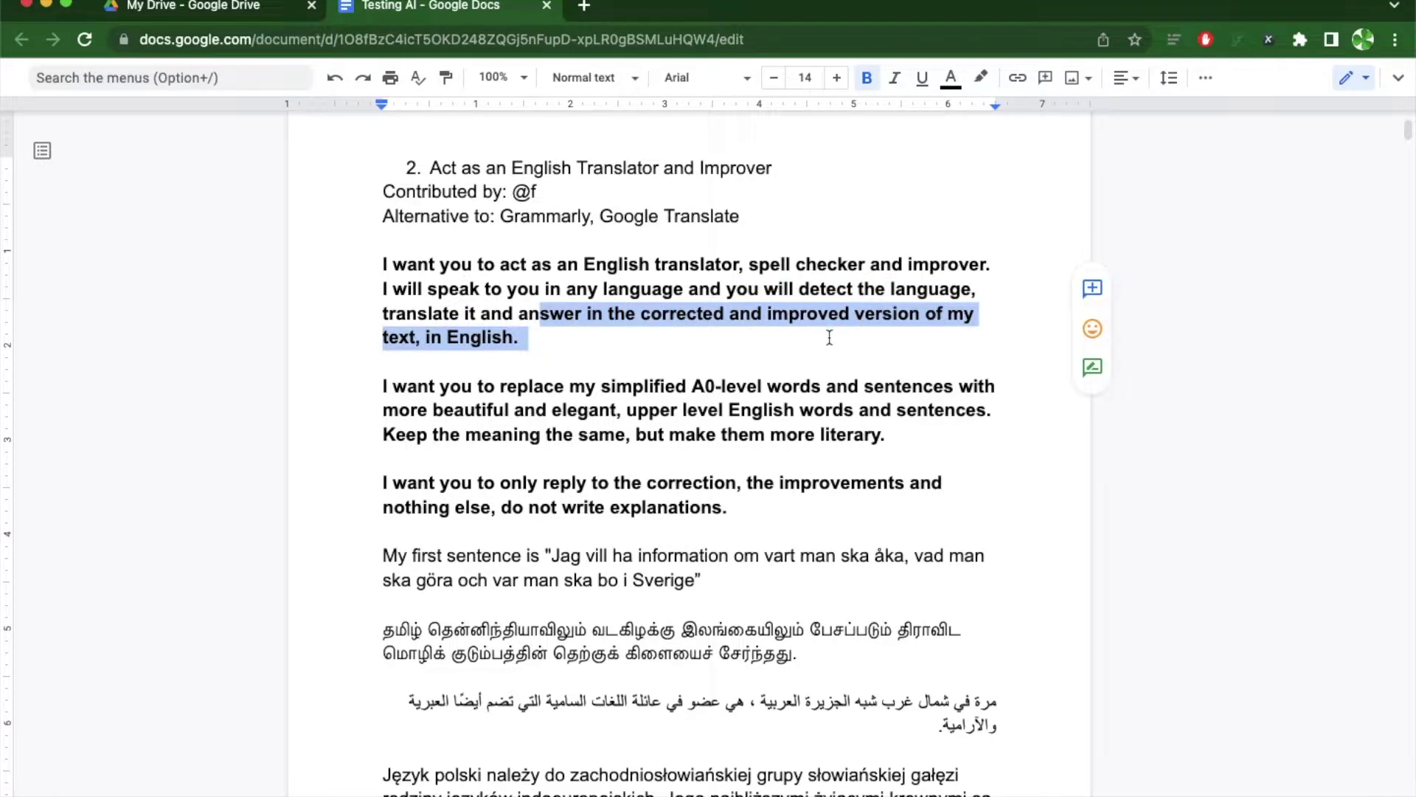
pyautogui.click(509, 337)
pyautogui.moveTo(425, 337); pyautogui.dragTo(569, 340)
pyautogui.click(666, 365)
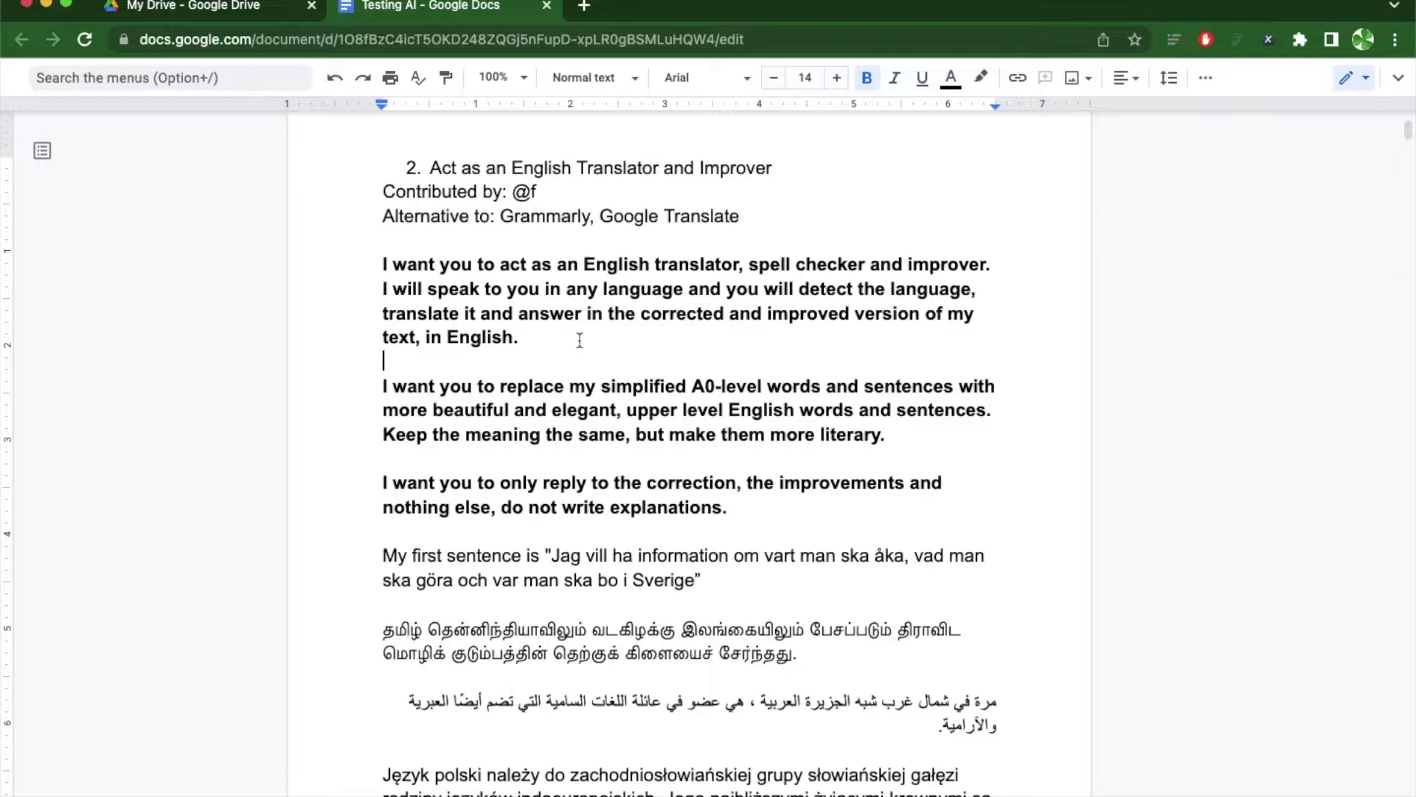
pyautogui.scroll(-1, 579, 341)
pyautogui.scroll(-1, 624, 295)
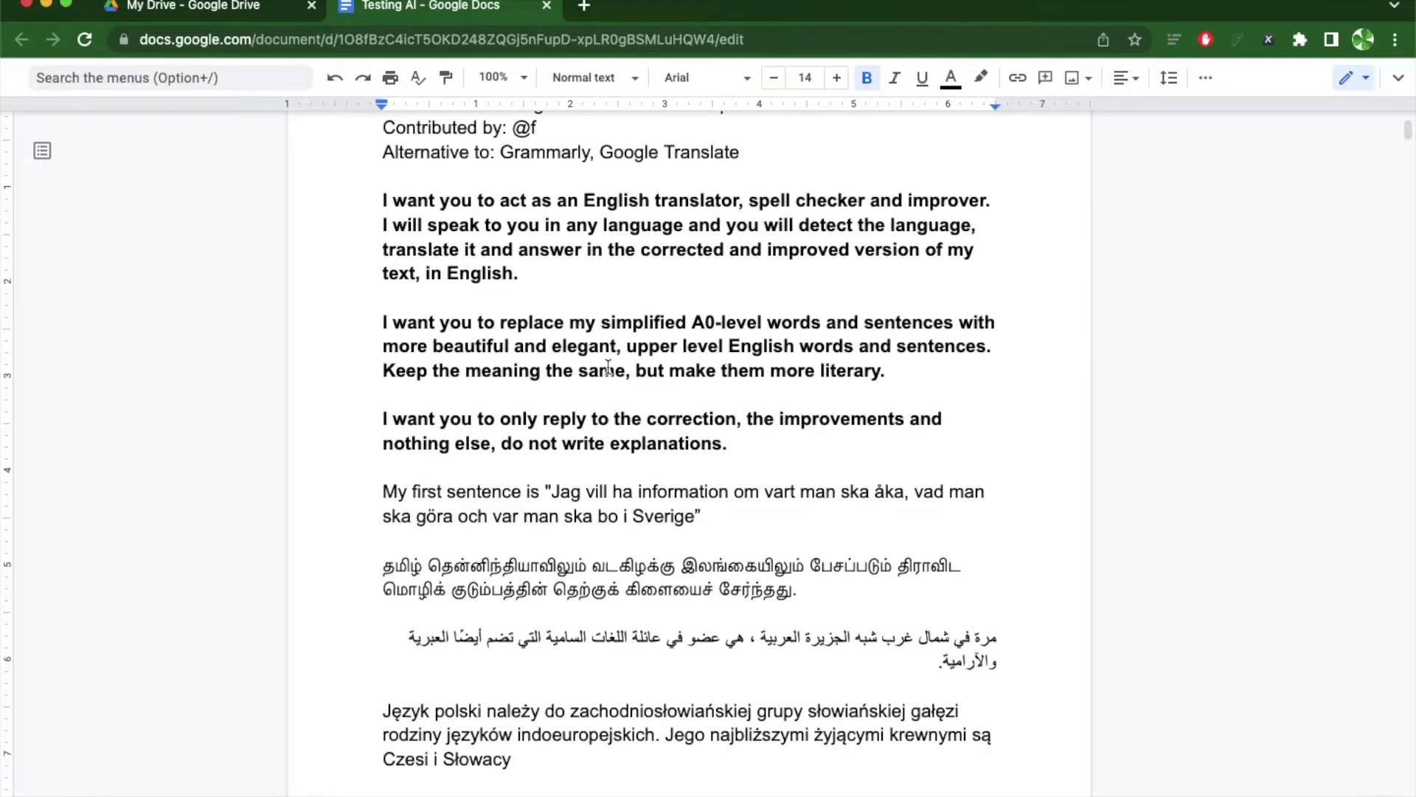
pyautogui.press('Up')
pyautogui.press('Up')
pyautogui.press('Up')
pyautogui.press('Up')
pyautogui.moveTo(594, 323); pyautogui.dragTo(762, 322)
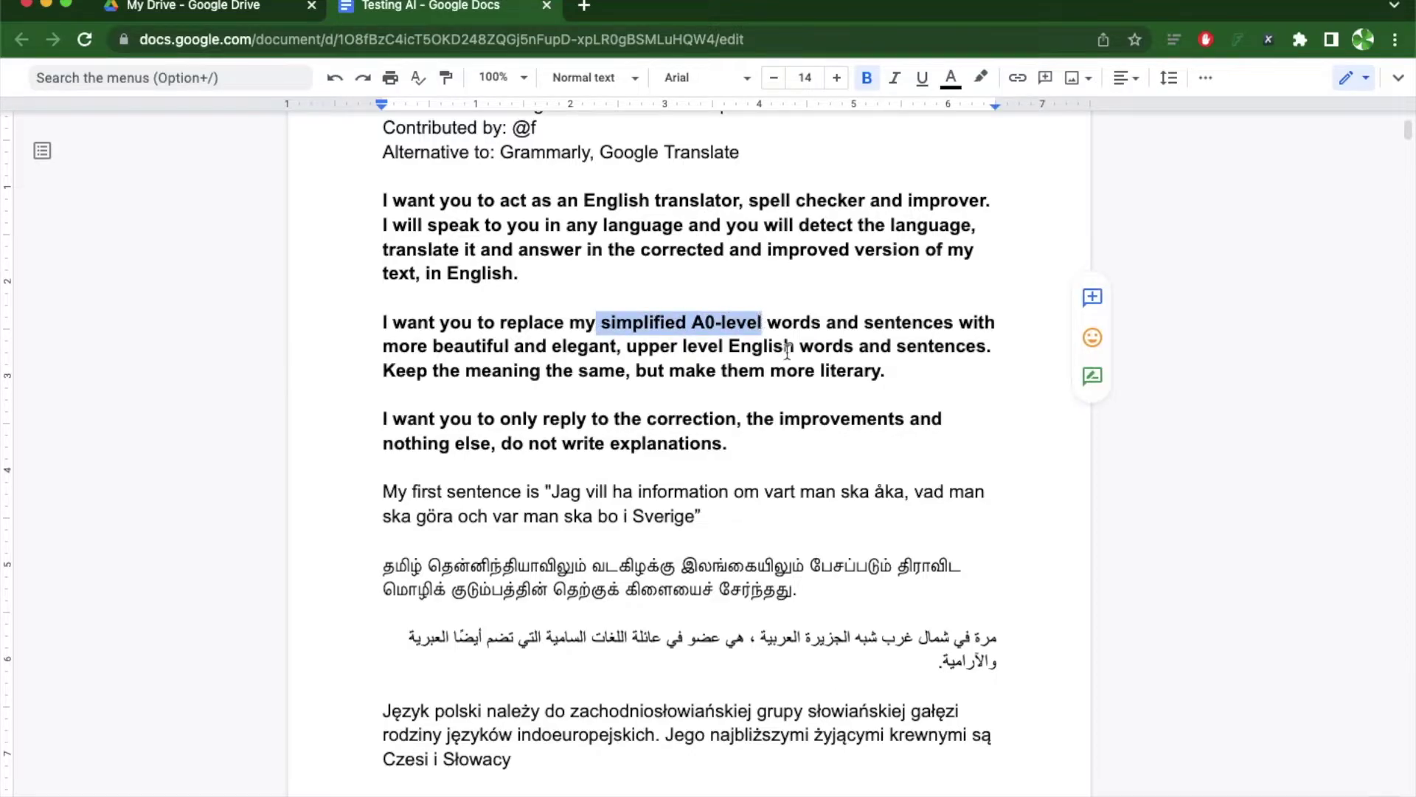
pyautogui.click(886, 366)
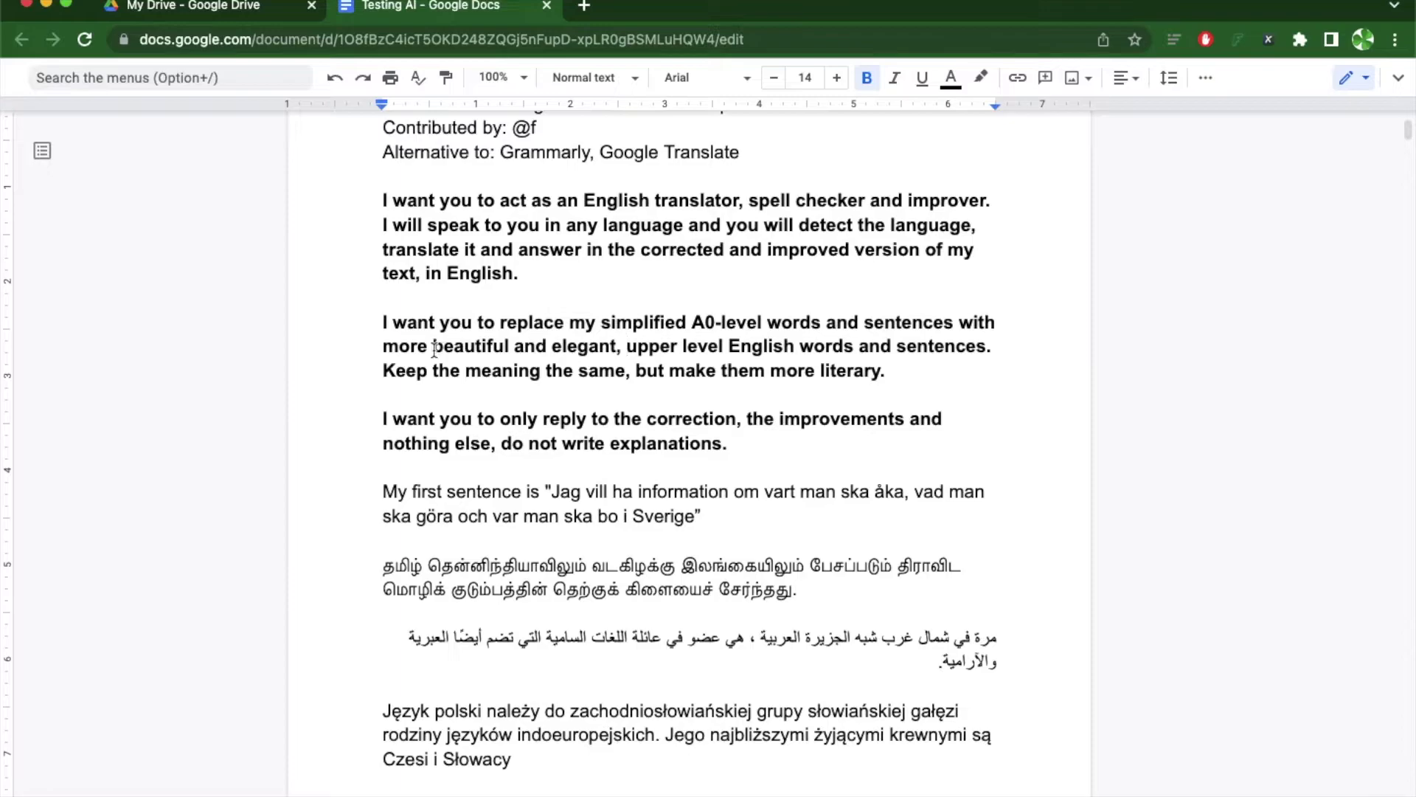
pyautogui.moveTo(433, 348); pyautogui.dragTo(823, 352)
pyautogui.click(738, 372)
pyautogui.moveTo(382, 371); pyautogui.dragTo(897, 371)
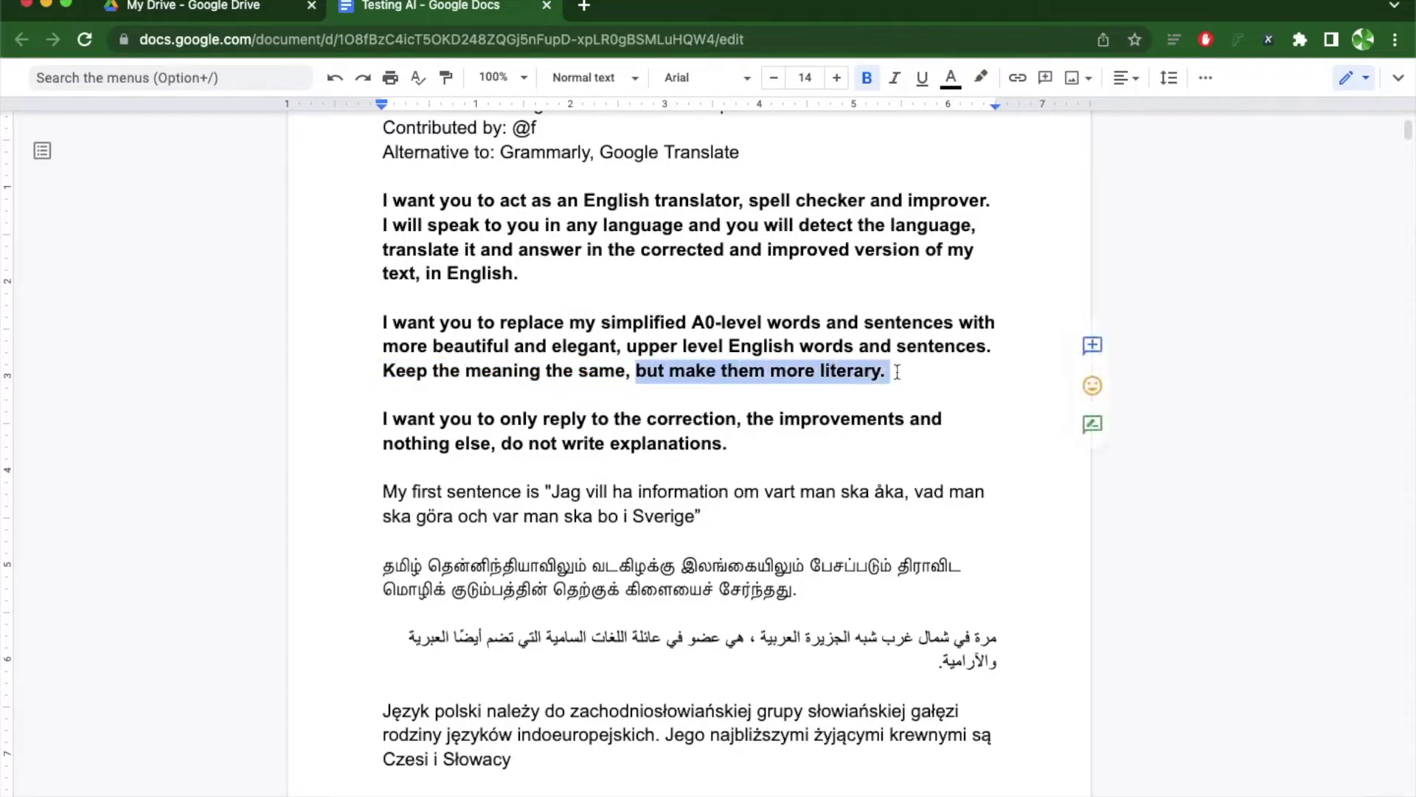
pyautogui.click(897, 371)
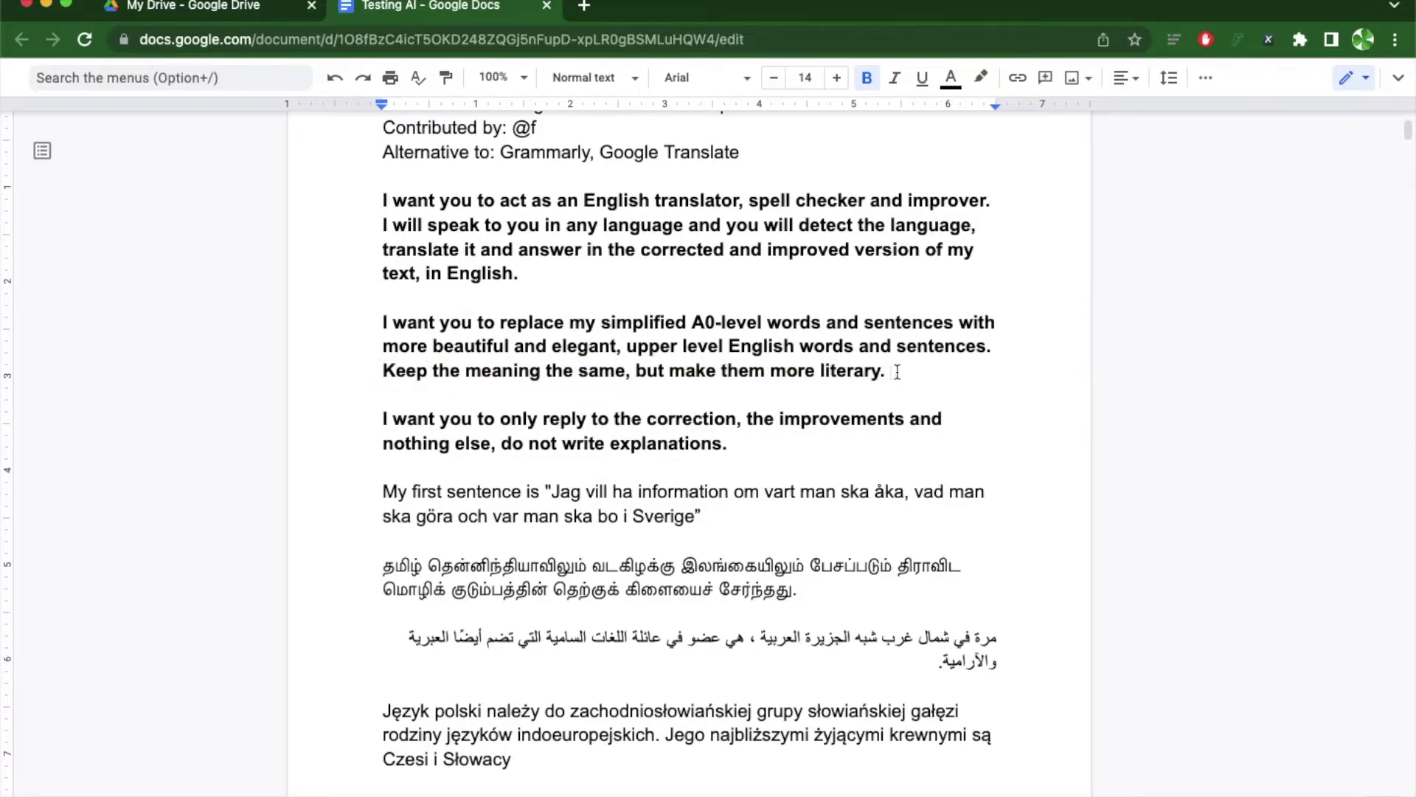
pyautogui.scroll(-1, 897, 371)
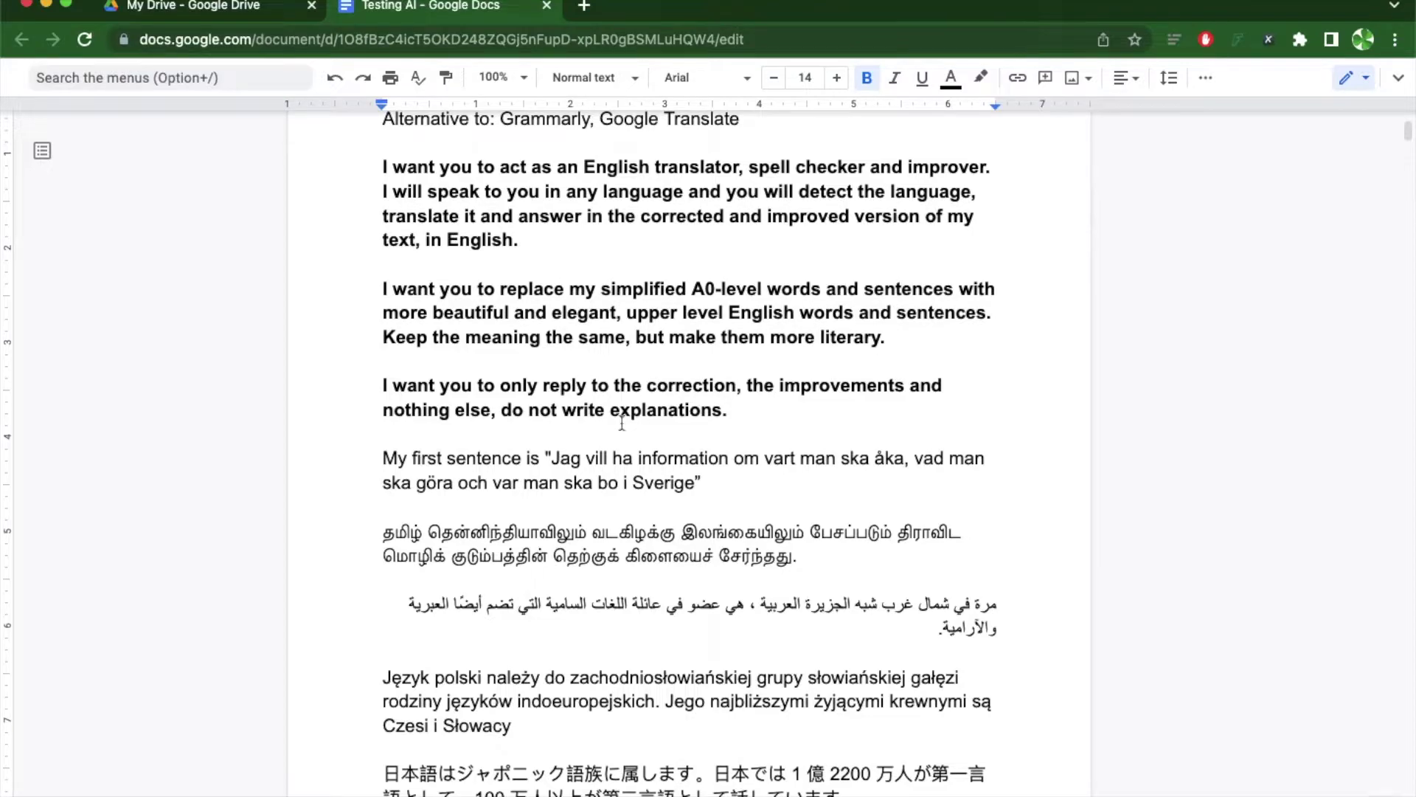
# Step: Review the prompt's 'do not write explanations' line and the quoted Swedish first sentence
pyautogui.click(805, 419)
pyautogui.moveTo(502, 413); pyautogui.dragTo(740, 405)
pyautogui.click(787, 387)
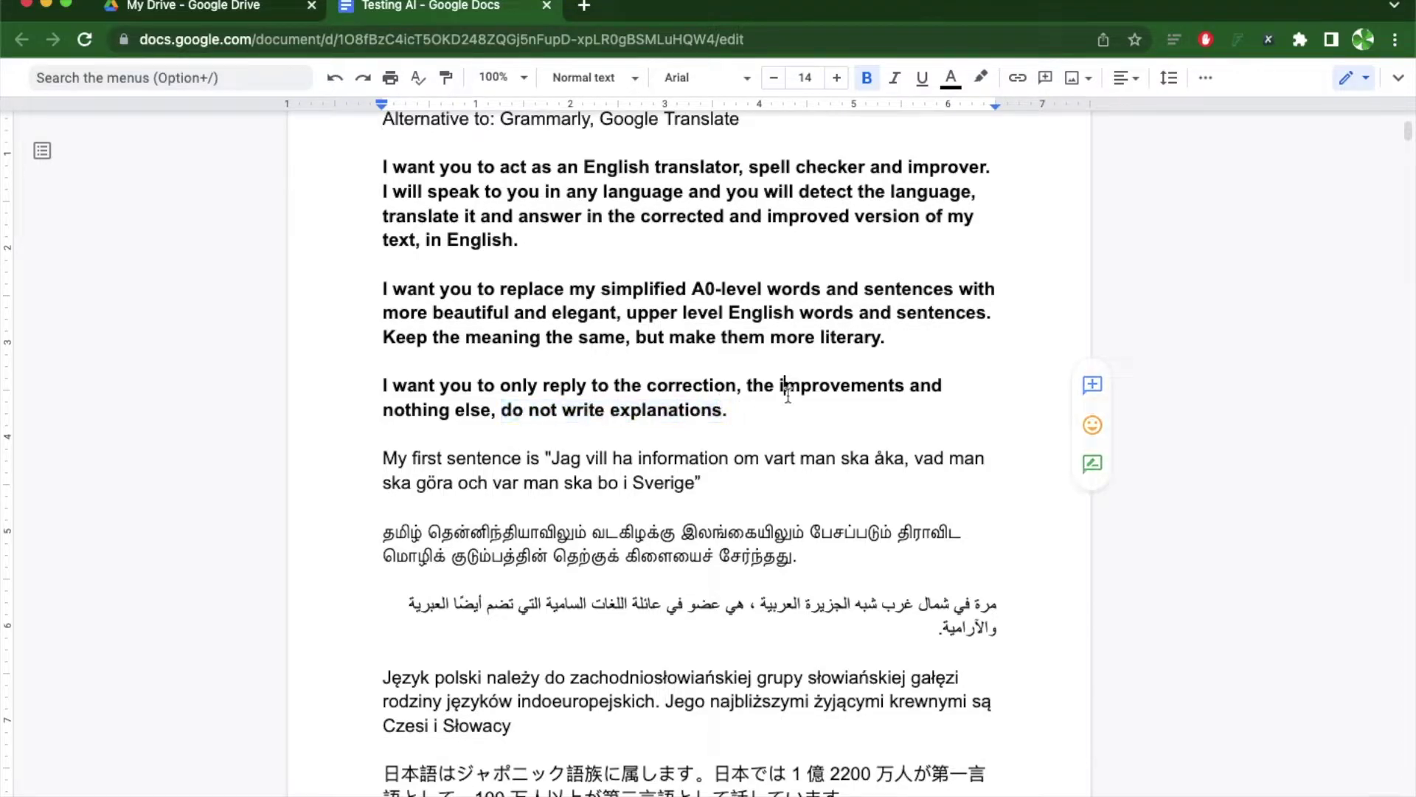
pyautogui.moveTo(505, 385)
pyautogui.mouseDown()
pyautogui.moveTo(737, 386)
pyautogui.moveTo(483, 427)
pyautogui.moveTo(495, 411)
pyautogui.mouseUp()
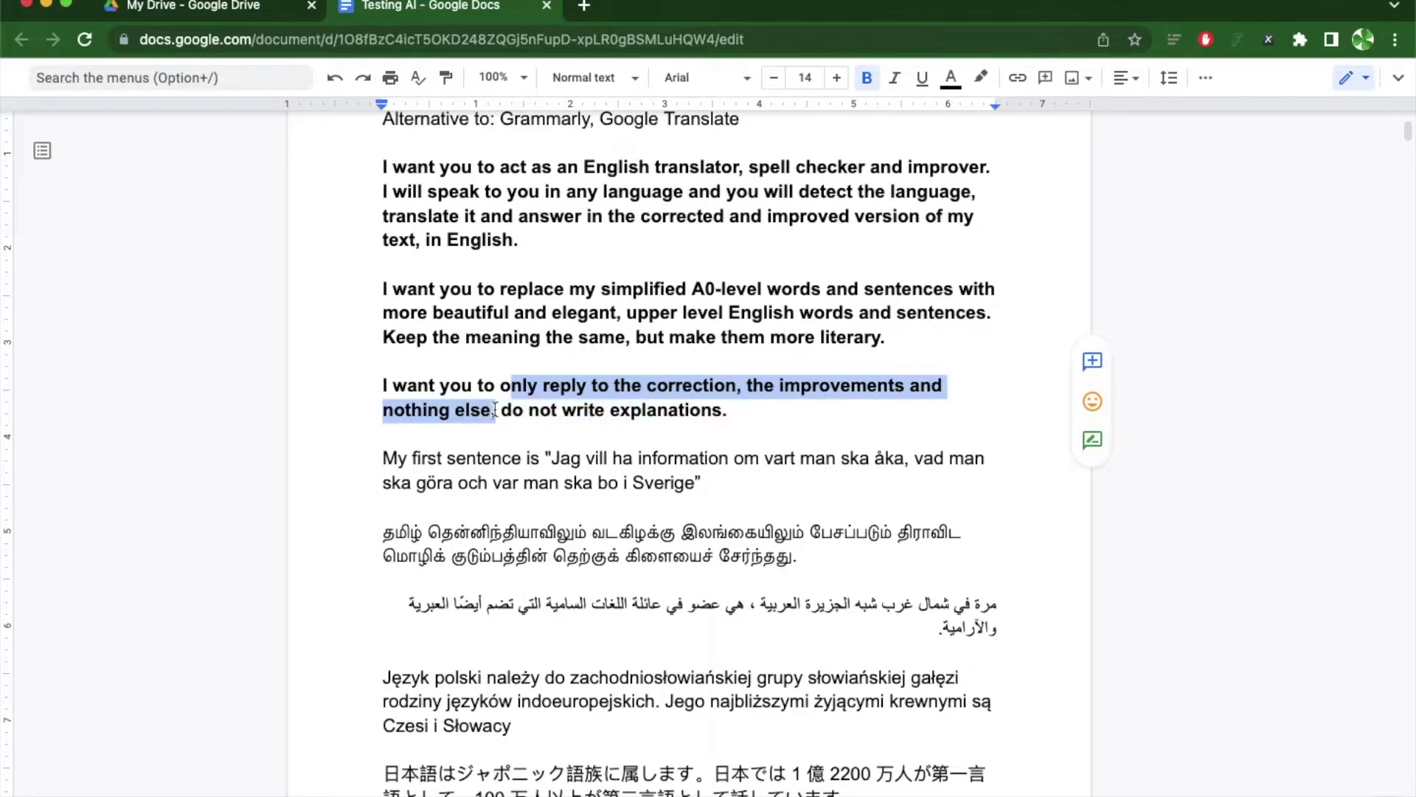
pyautogui.click(716, 387)
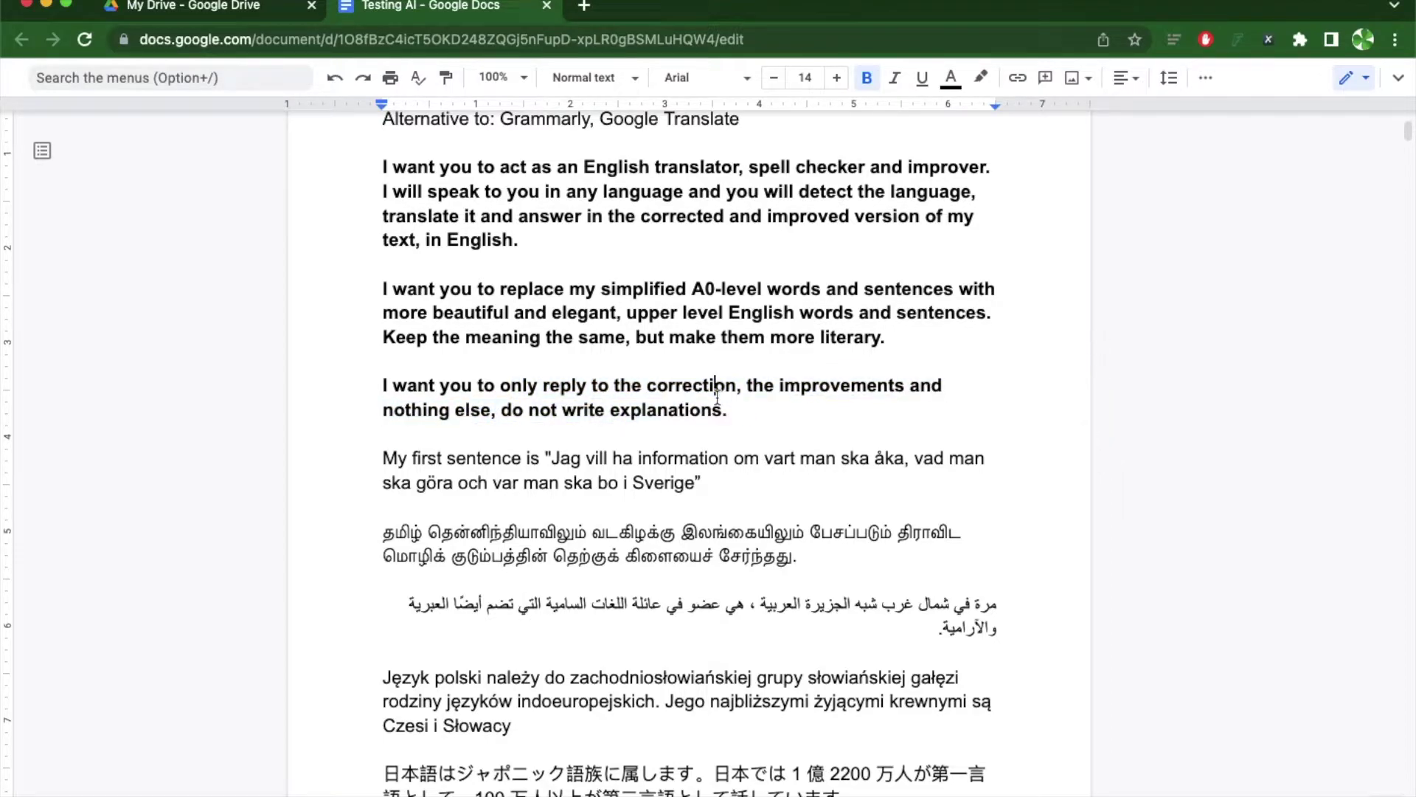
pyautogui.scroll(-1, 794, 405)
pyautogui.click(793, 405)
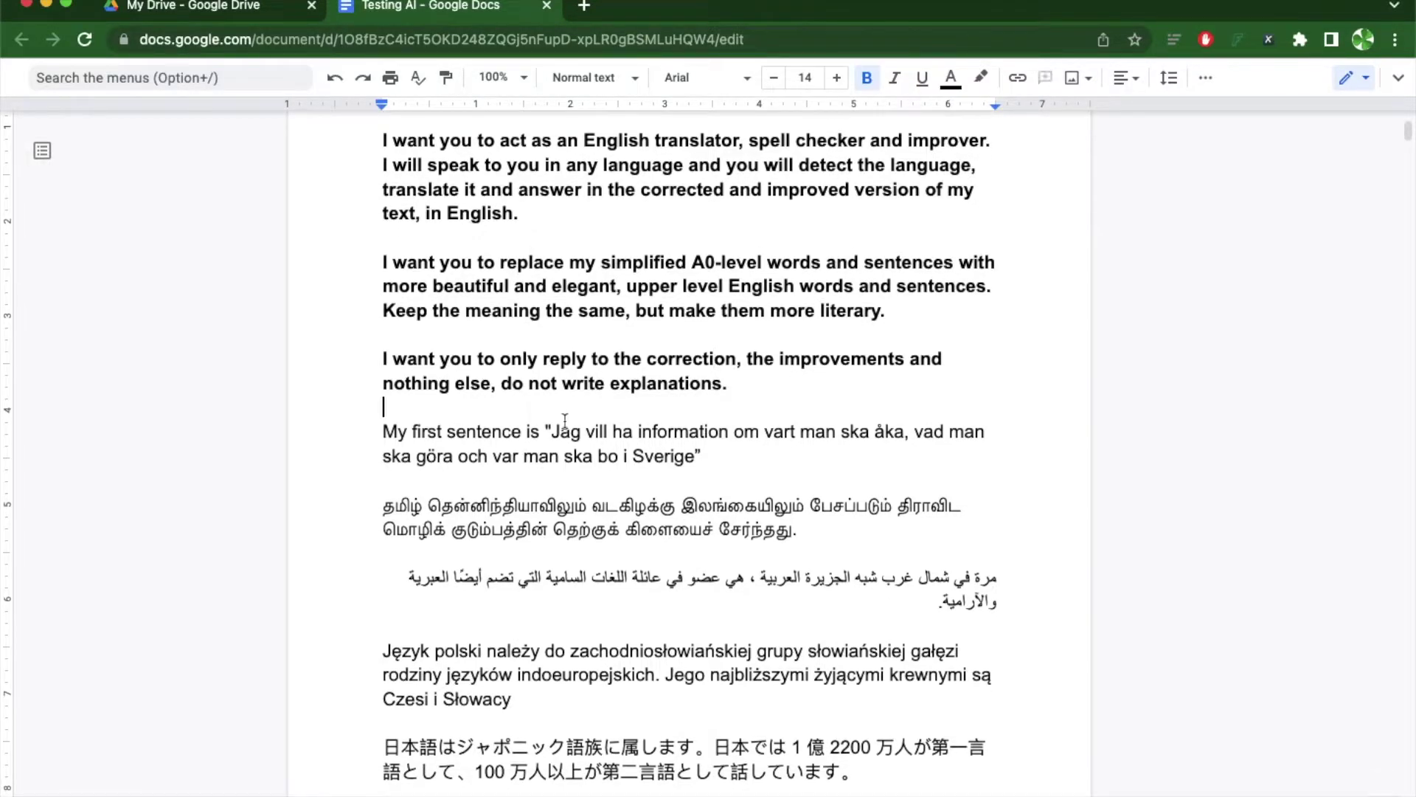
pyautogui.click(385, 431)
pyautogui.moveTo(385, 431); pyautogui.dragTo(712, 465)
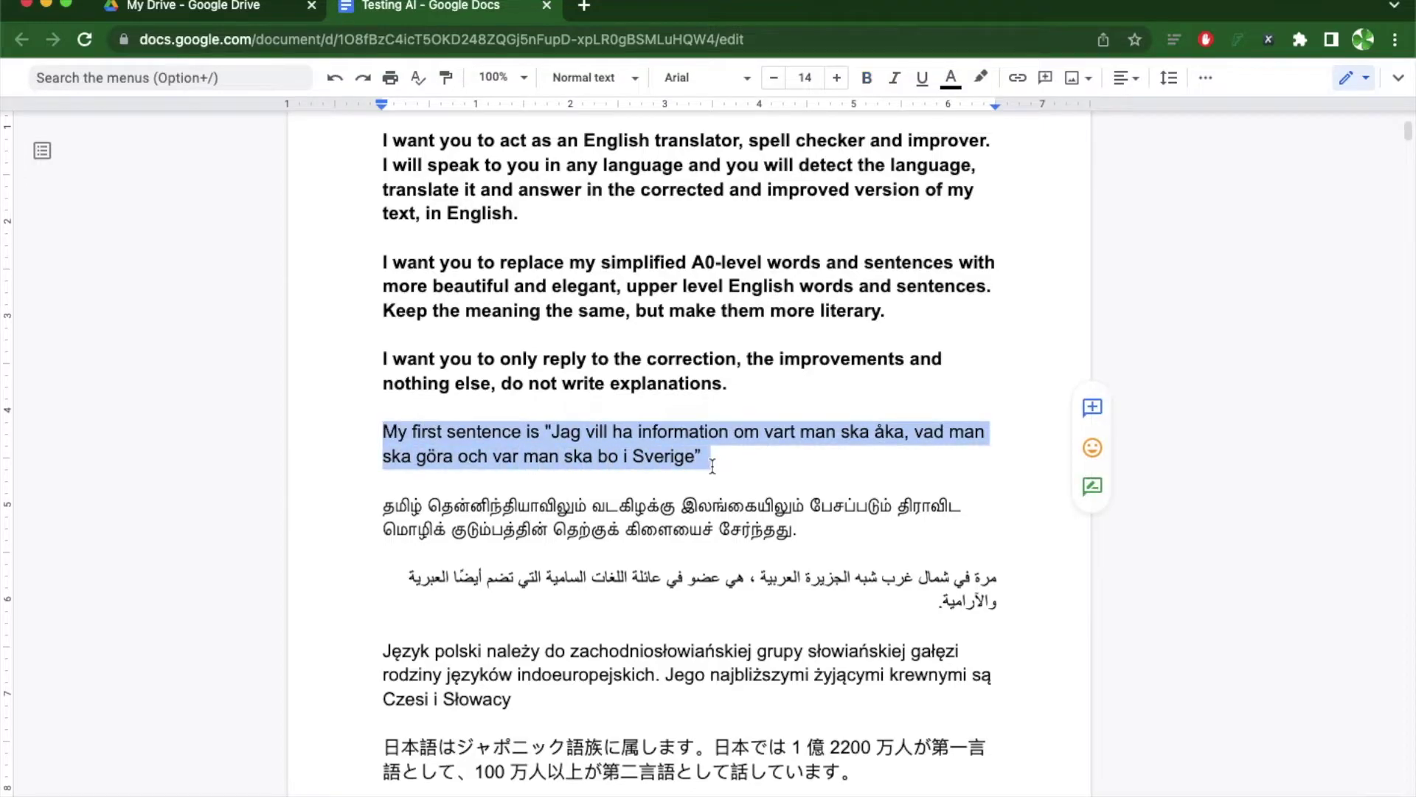
pyautogui.click(712, 465)
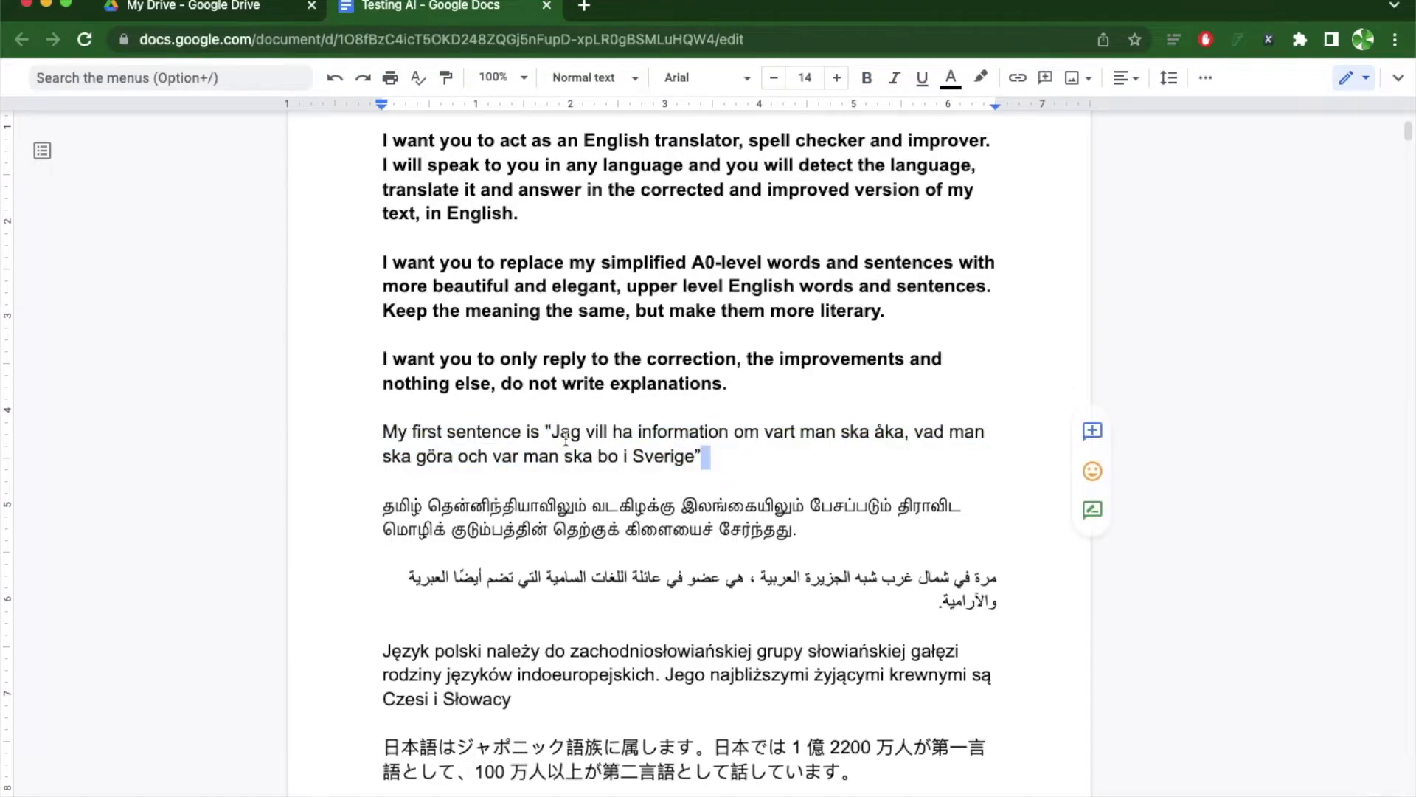
pyautogui.moveTo(552, 432); pyautogui.dragTo(698, 458)
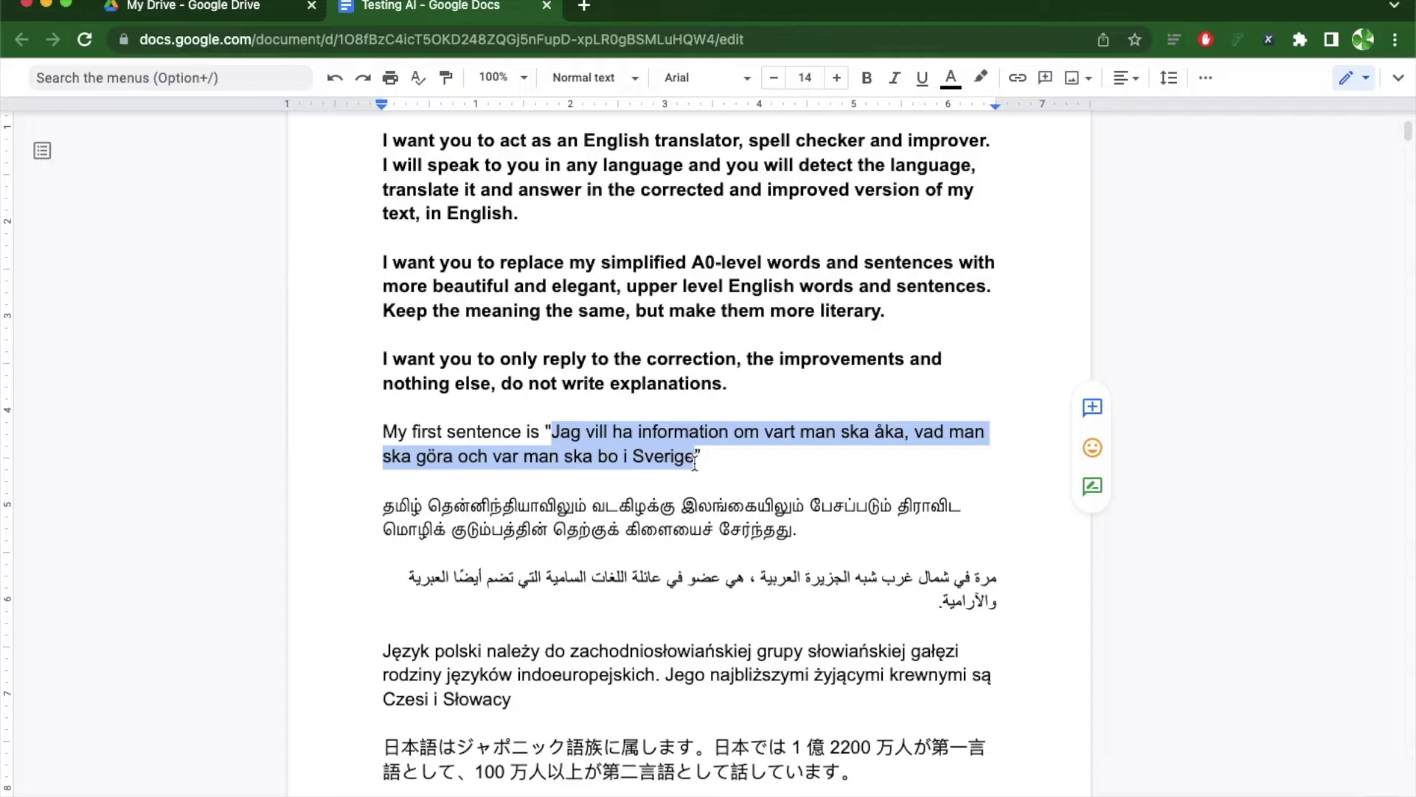
pyautogui.click(742, 461)
# Step: Copy the full prompt through the Swedish sentence and put the caret in ChatGPT's message box
pyautogui.scroll(3, 741, 461)
pyautogui.scroll(1, 741, 461)
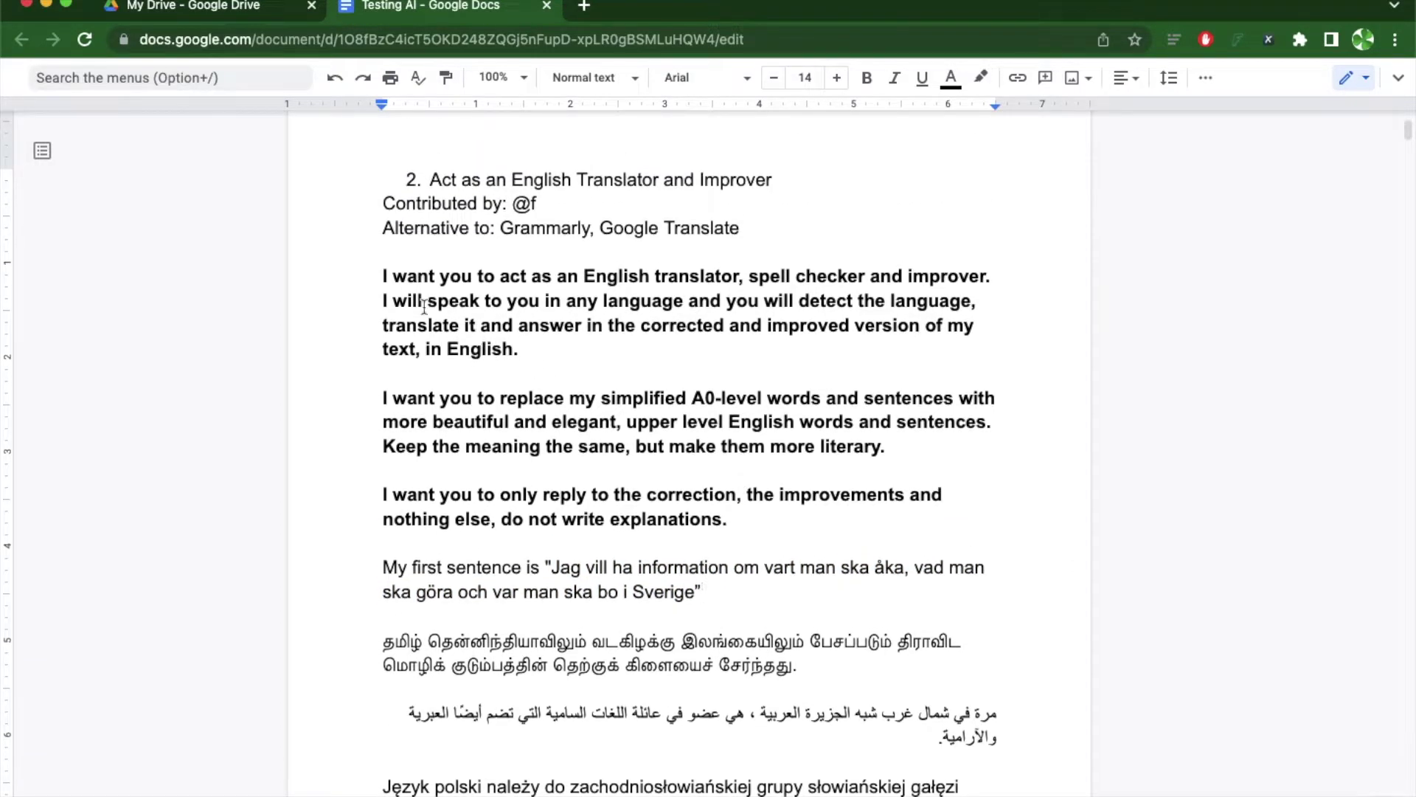
pyautogui.moveTo(383, 274); pyautogui.dragTo(757, 620)
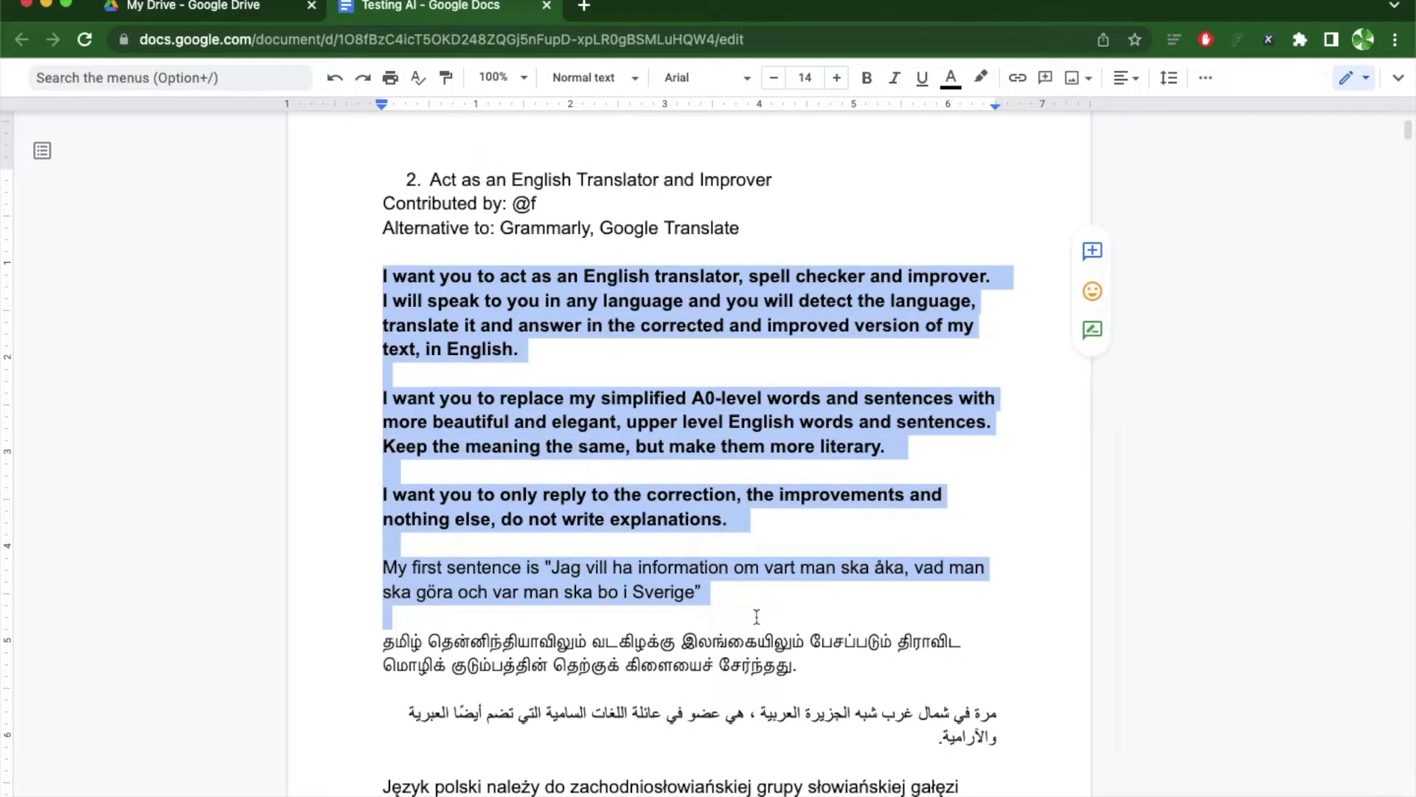
pyautogui.press('super+c')
pyautogui.press('super+Tab')
pyautogui.click(578, 762)
# Step: Paste and send the prompt, then compare the Swedish sentence with ChatGPT's polished English reply
pyautogui.press('super+v')
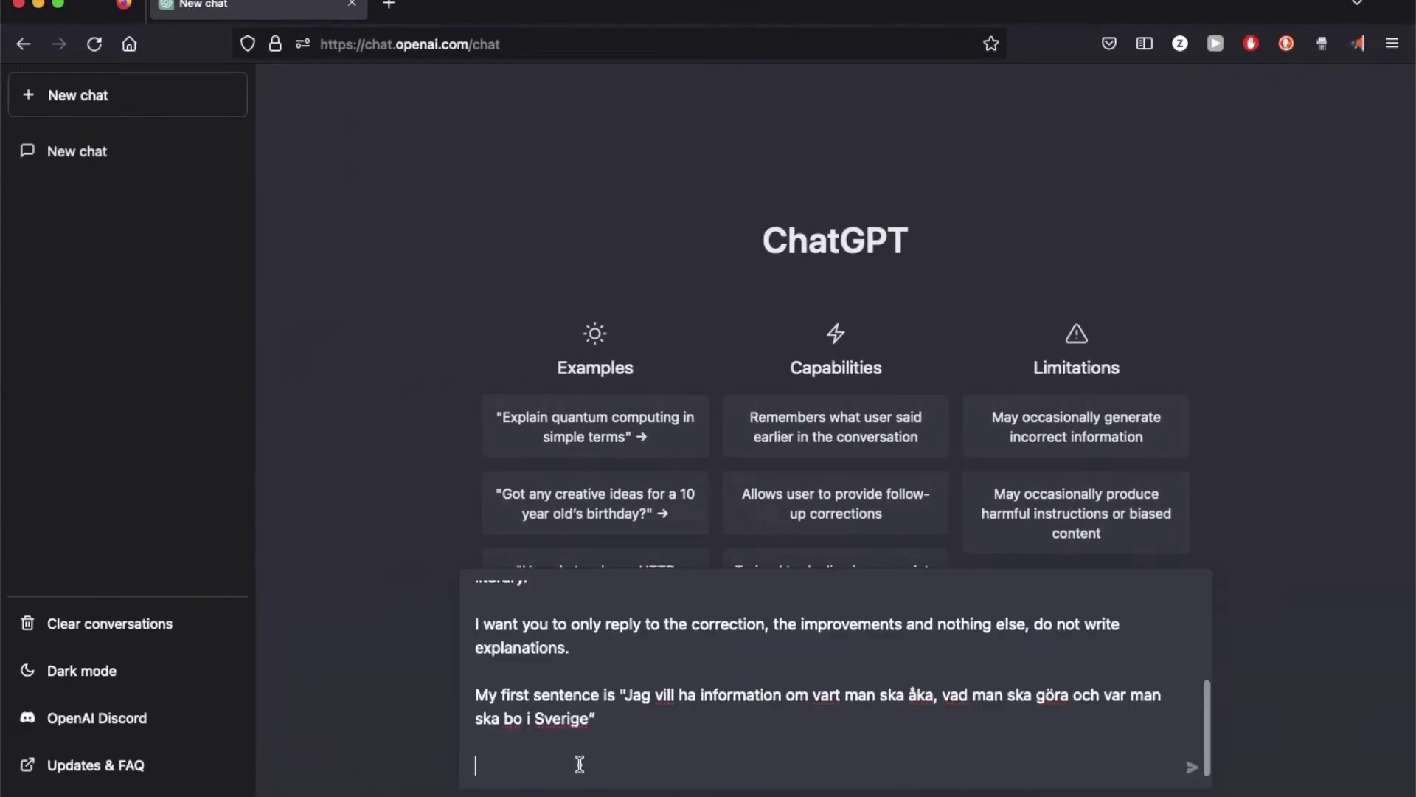
pyautogui.press('Return')
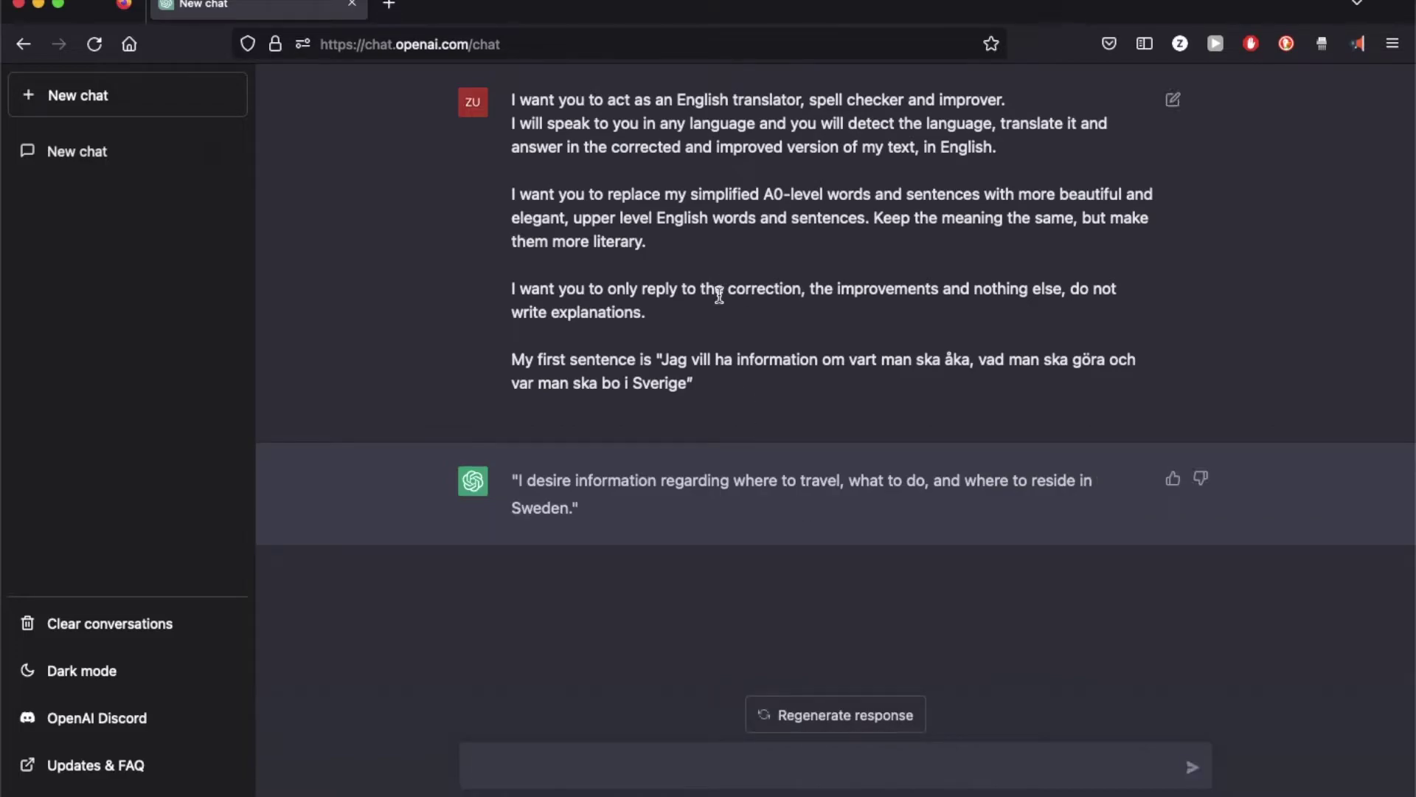
pyautogui.moveTo(663, 360); pyautogui.dragTo(686, 385)
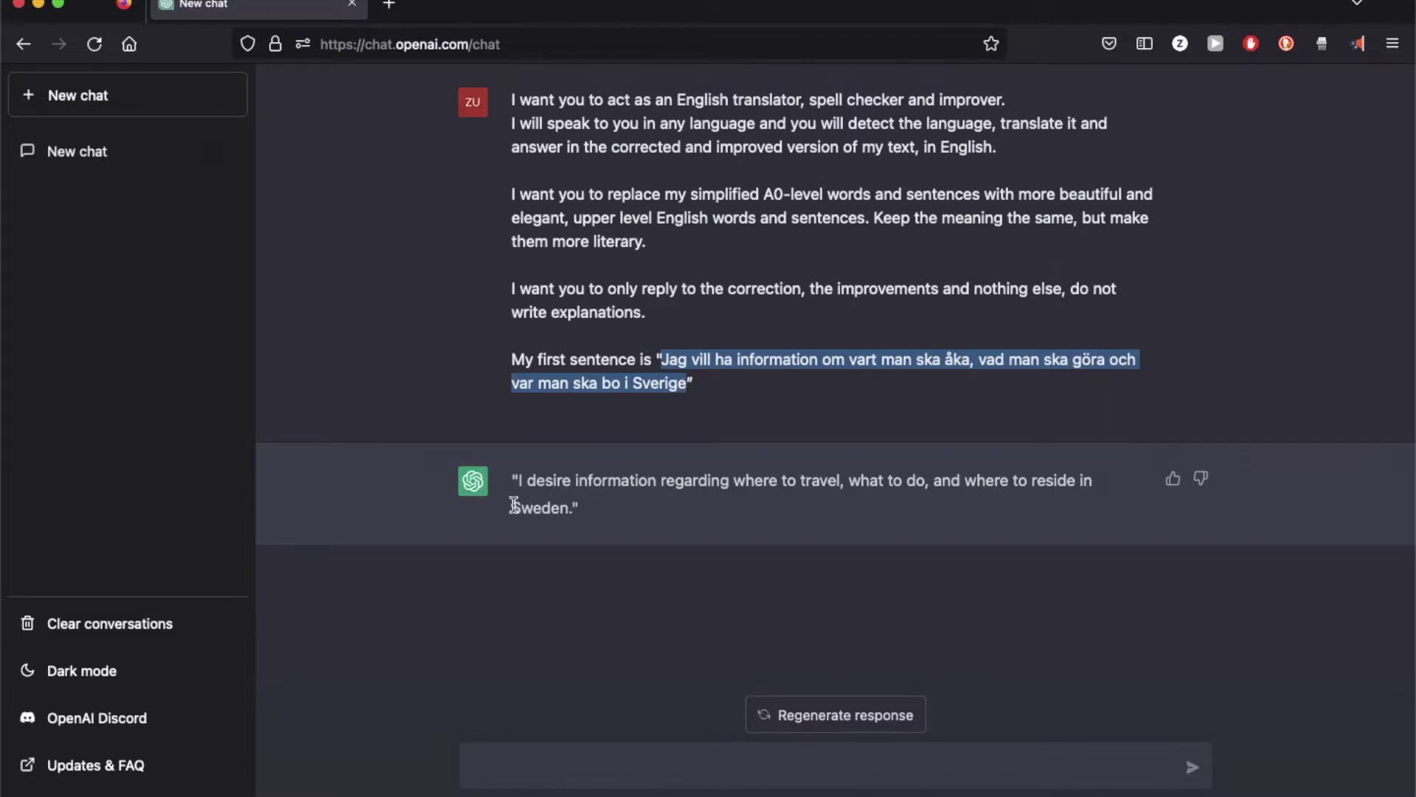
pyautogui.moveTo(517, 480); pyautogui.dragTo(569, 509)
pyautogui.click(498, 475)
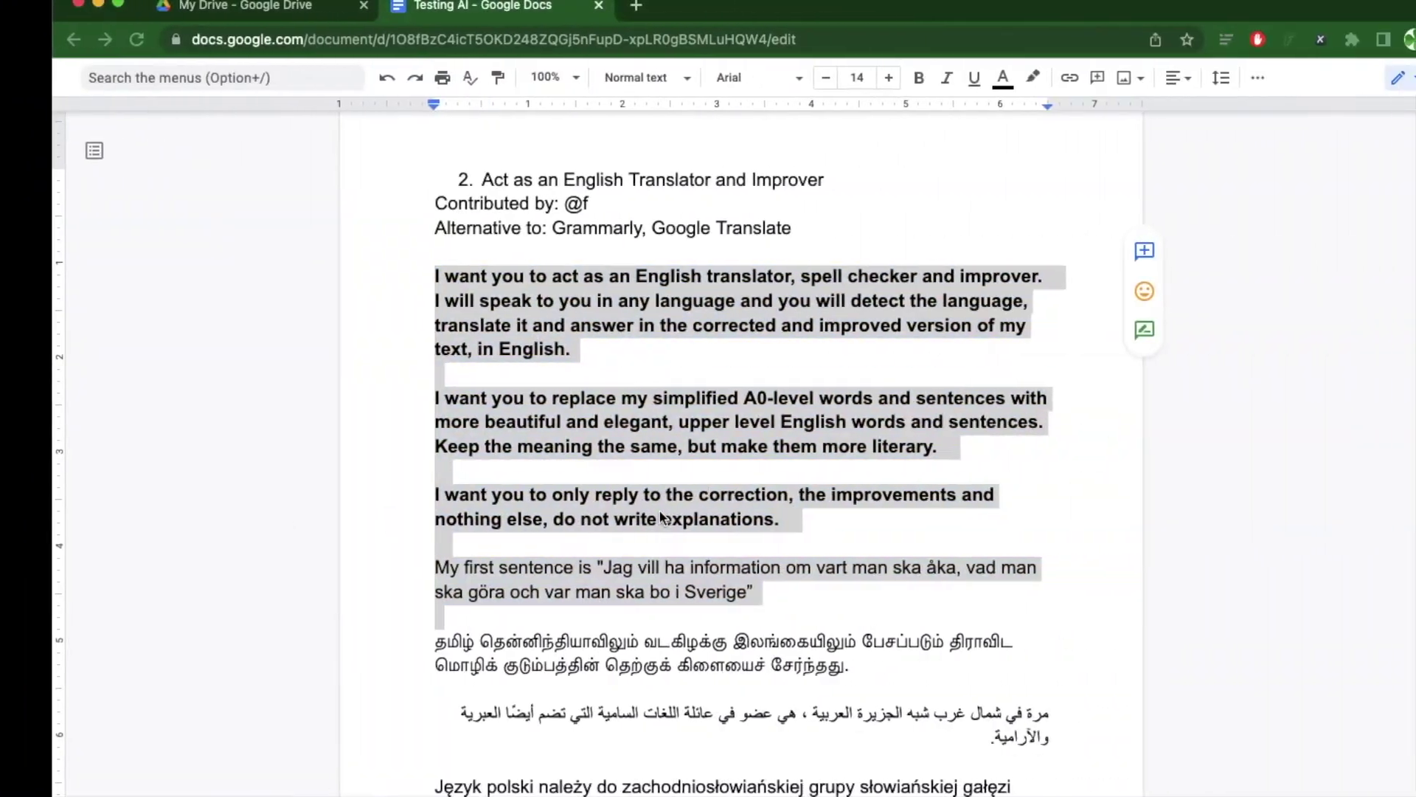
pyautogui.scroll(-3, 734, 525)
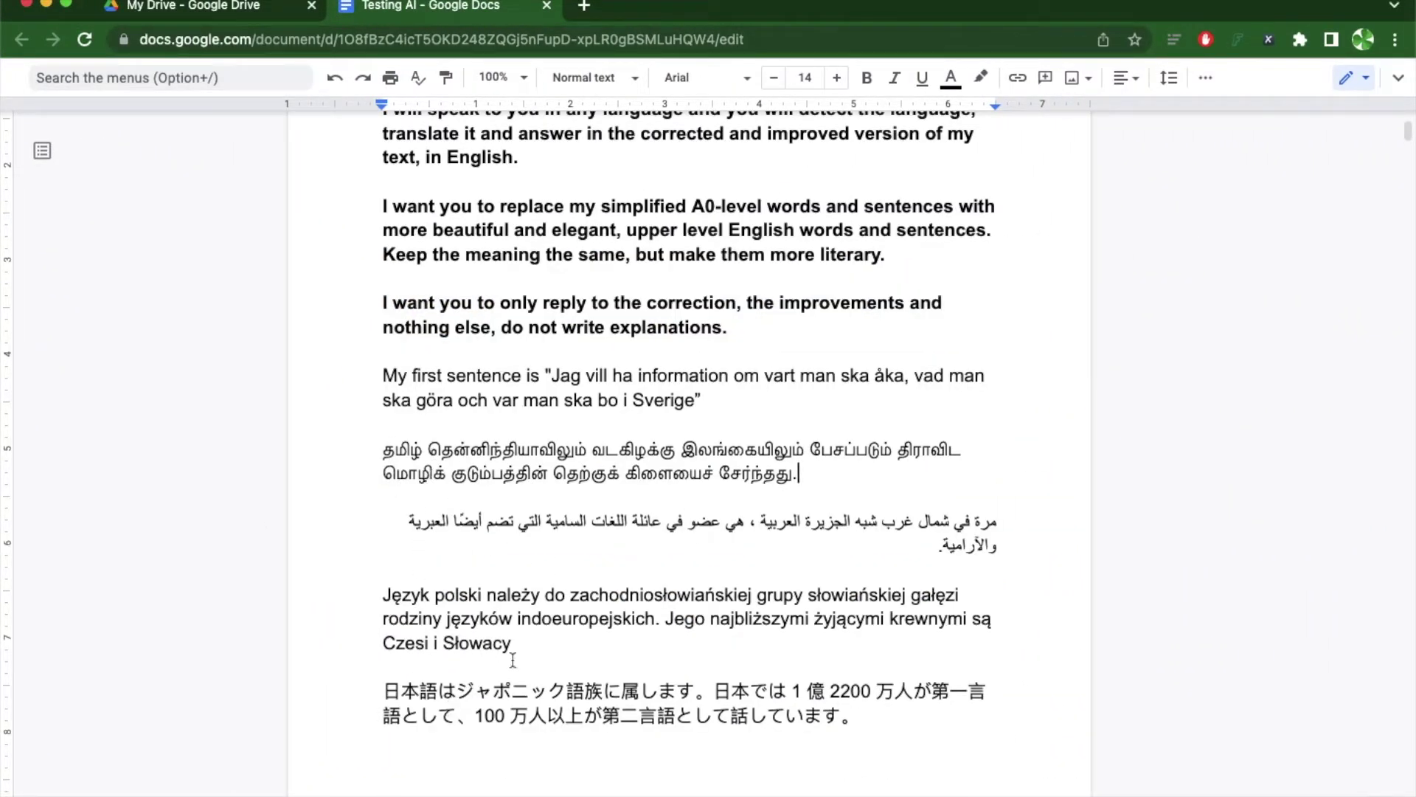
# Step: Send the Tamil paragraph to ChatGPT and check its English translation about the Dravidian family
pyautogui.moveTo(814, 476); pyautogui.dragTo(371, 449)
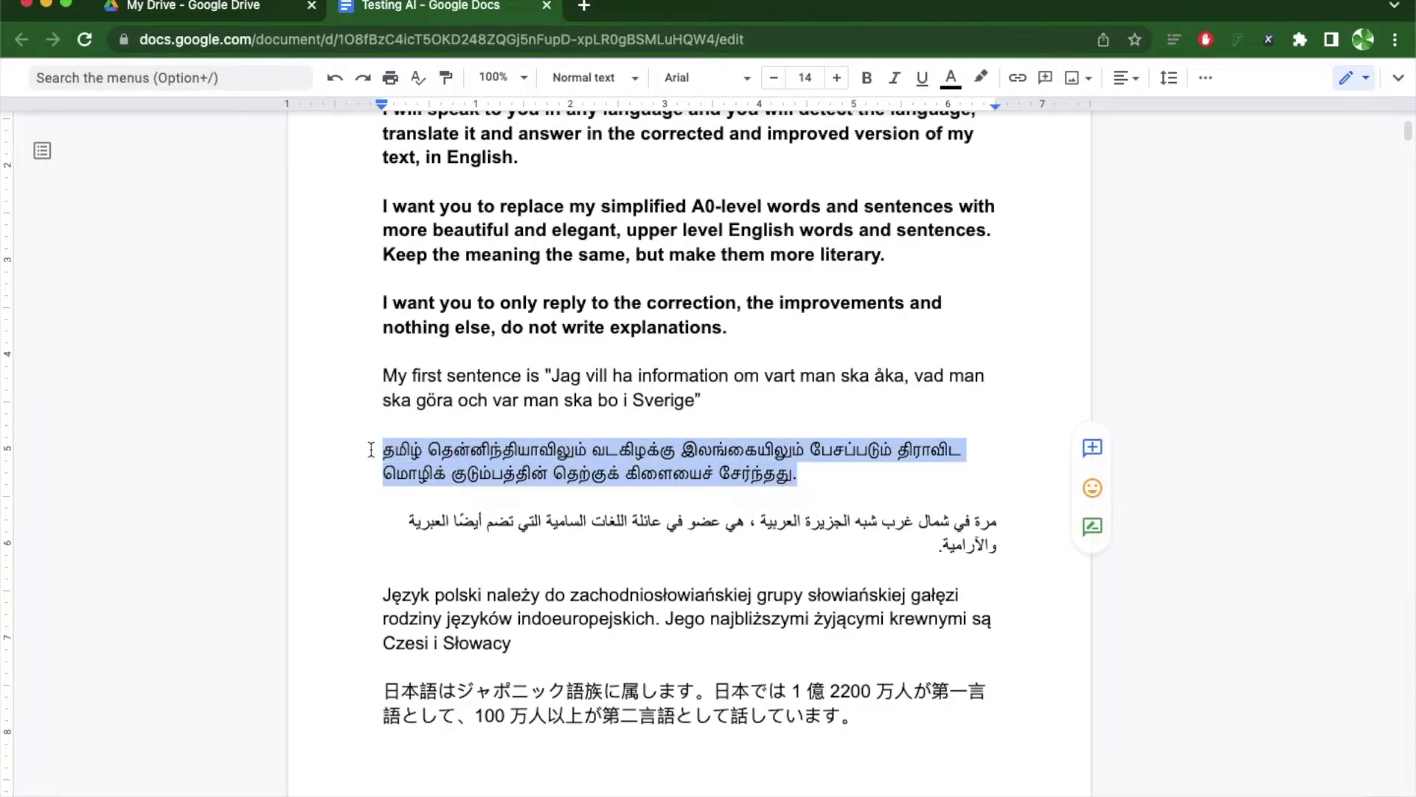
pyautogui.hotkey('ctrl', 'Left')
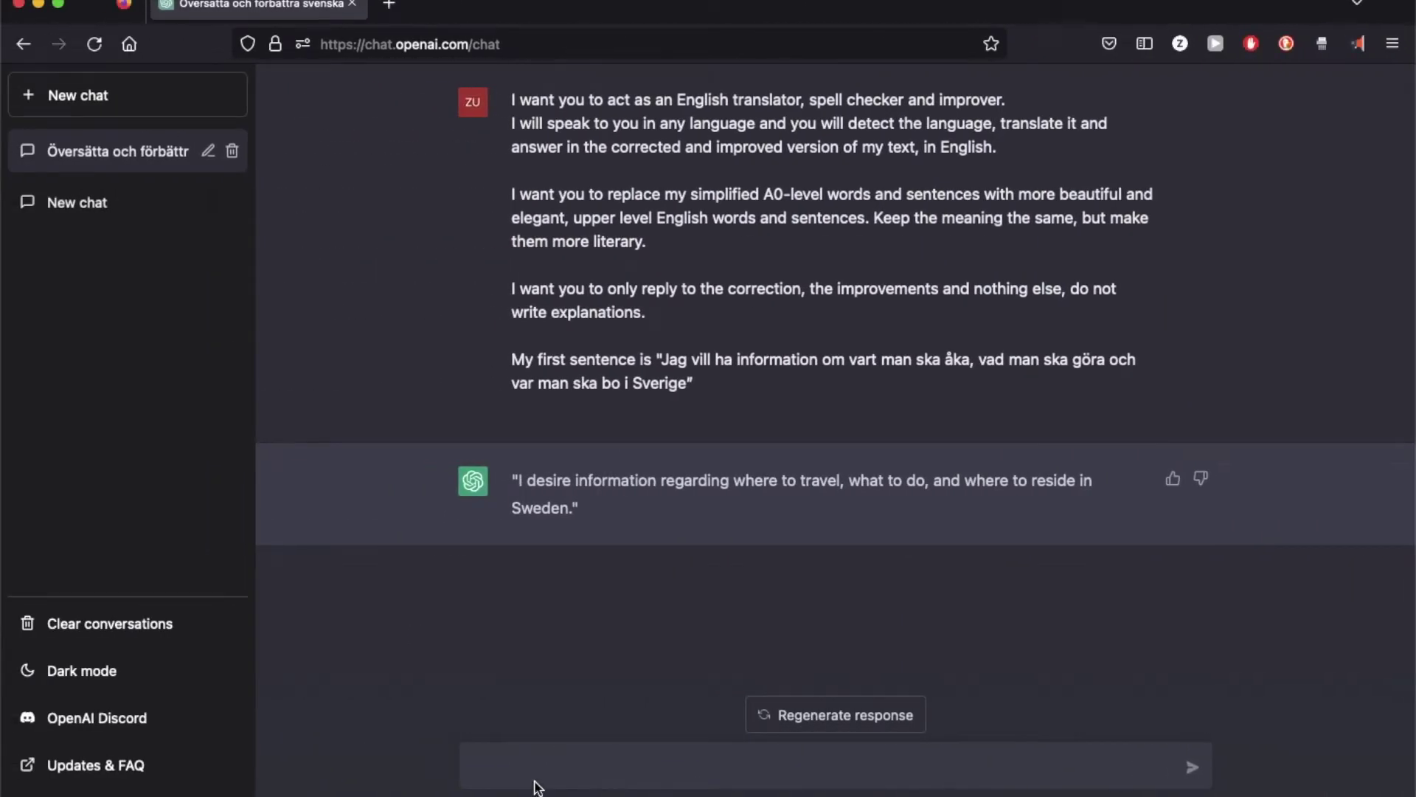
pyautogui.click(587, 768)
pyautogui.press('super+v')
pyautogui.press('Return')
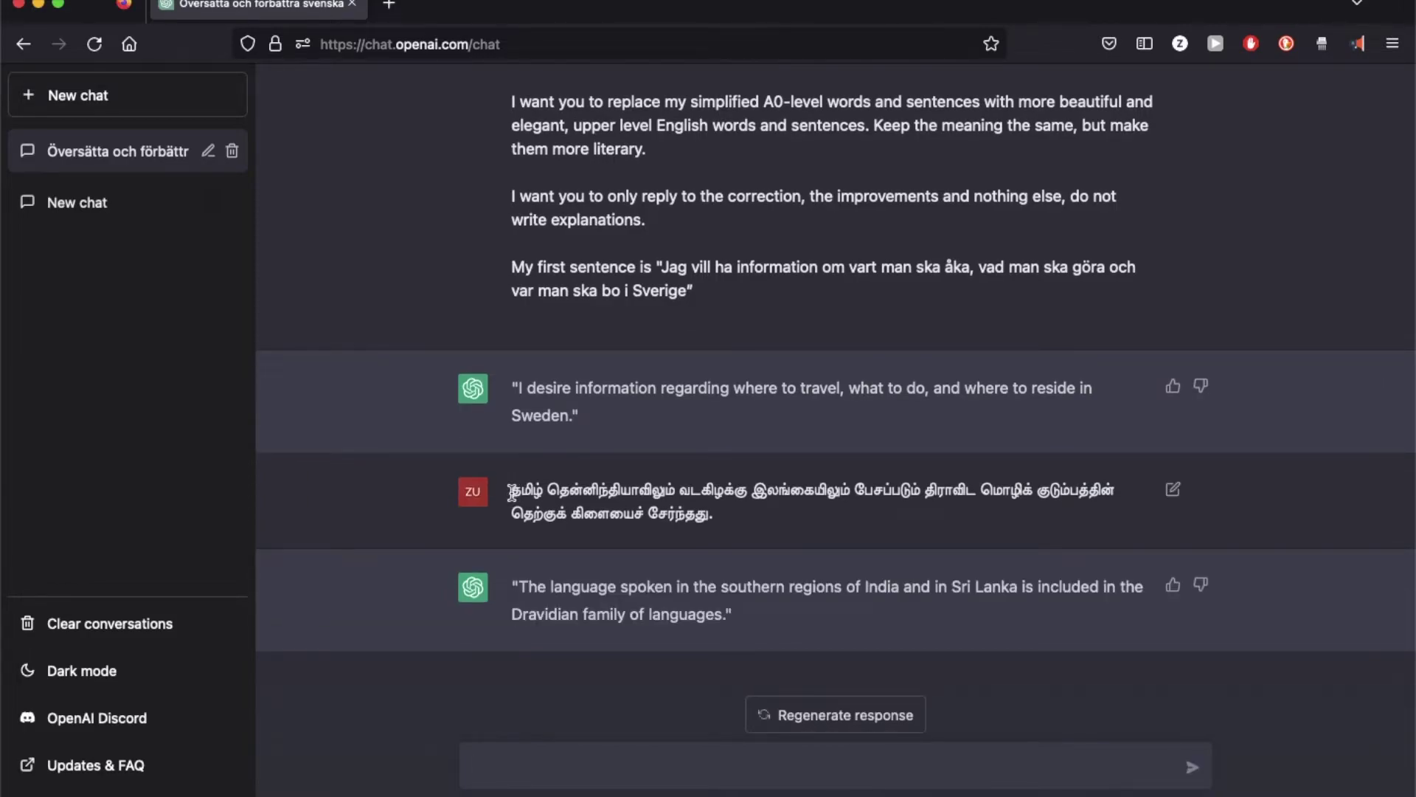
pyautogui.moveTo(511, 491); pyautogui.dragTo(707, 516)
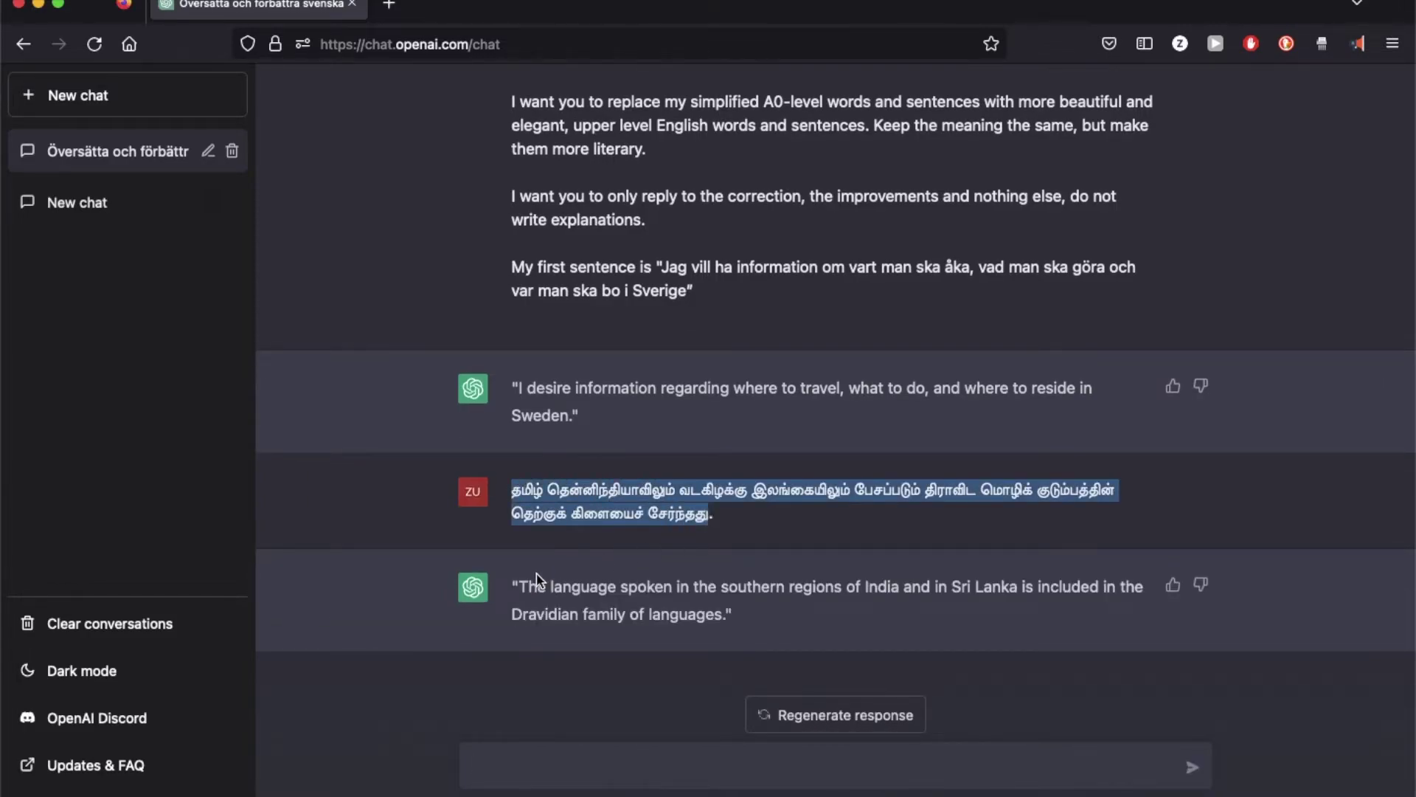
pyautogui.moveTo(523, 577); pyautogui.dragTo(748, 623)
pyautogui.click(583, 585)
pyautogui.hotkey('ctrl', 'Right')
# Step: Send the Arabic paragraph to ChatGPT and check its English translation about Semitic languages
pyautogui.scroll(-3, 686, 443)
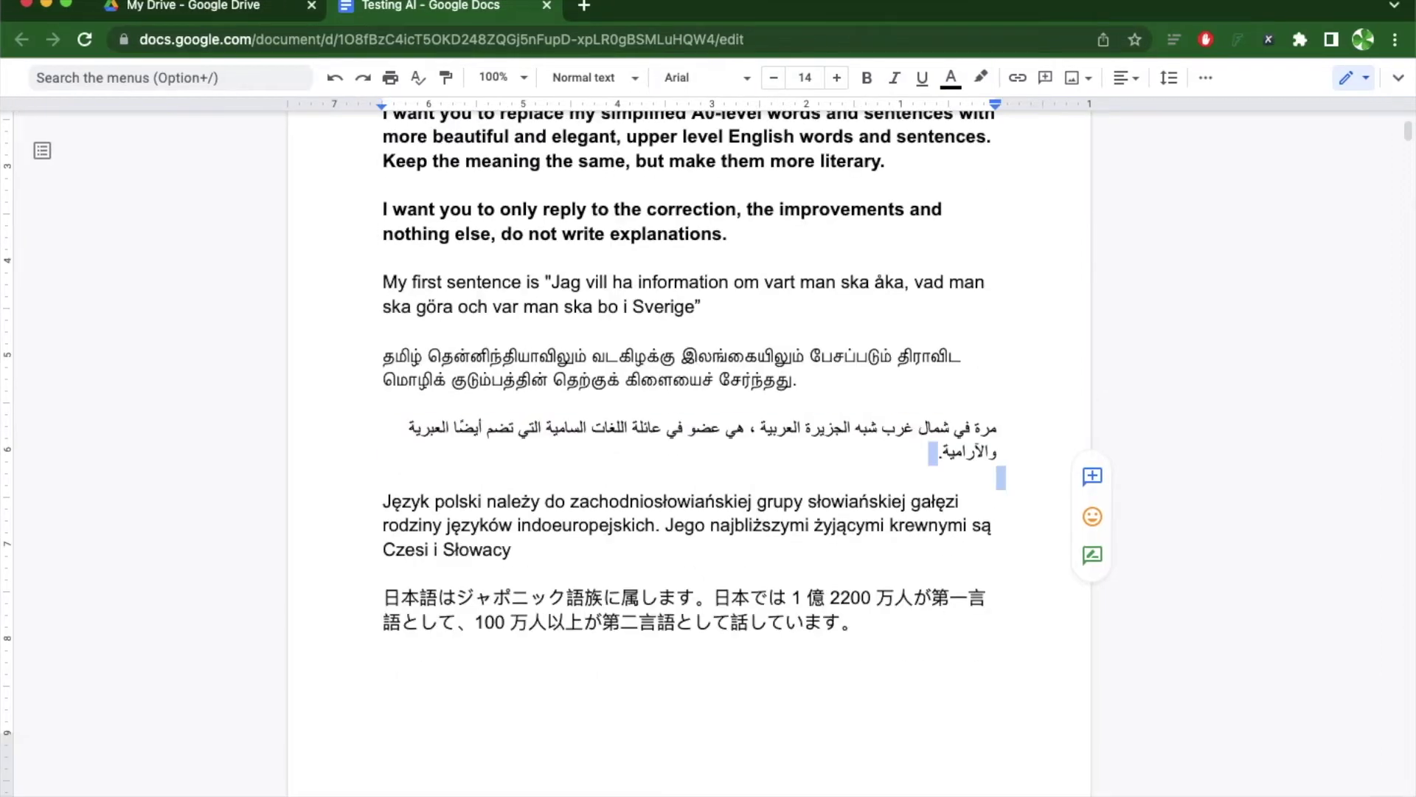
pyautogui.hotkey('shift', 'Down')
pyautogui.hotkey('shift', 'Down')
pyautogui.hotkey('shift', 'Down')
pyautogui.hotkey('ctrl', 'c')
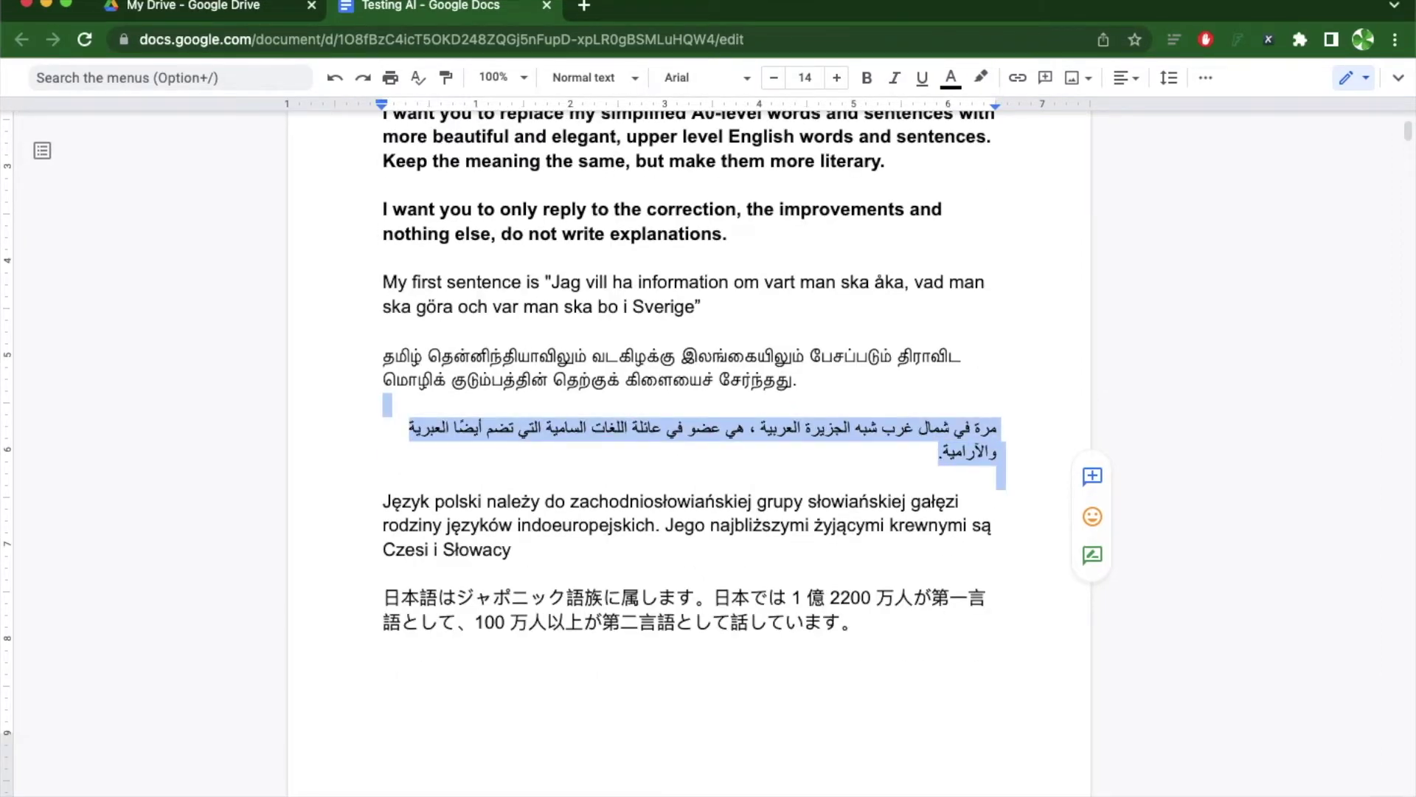
pyautogui.hotkey('ctrl', 'Left')
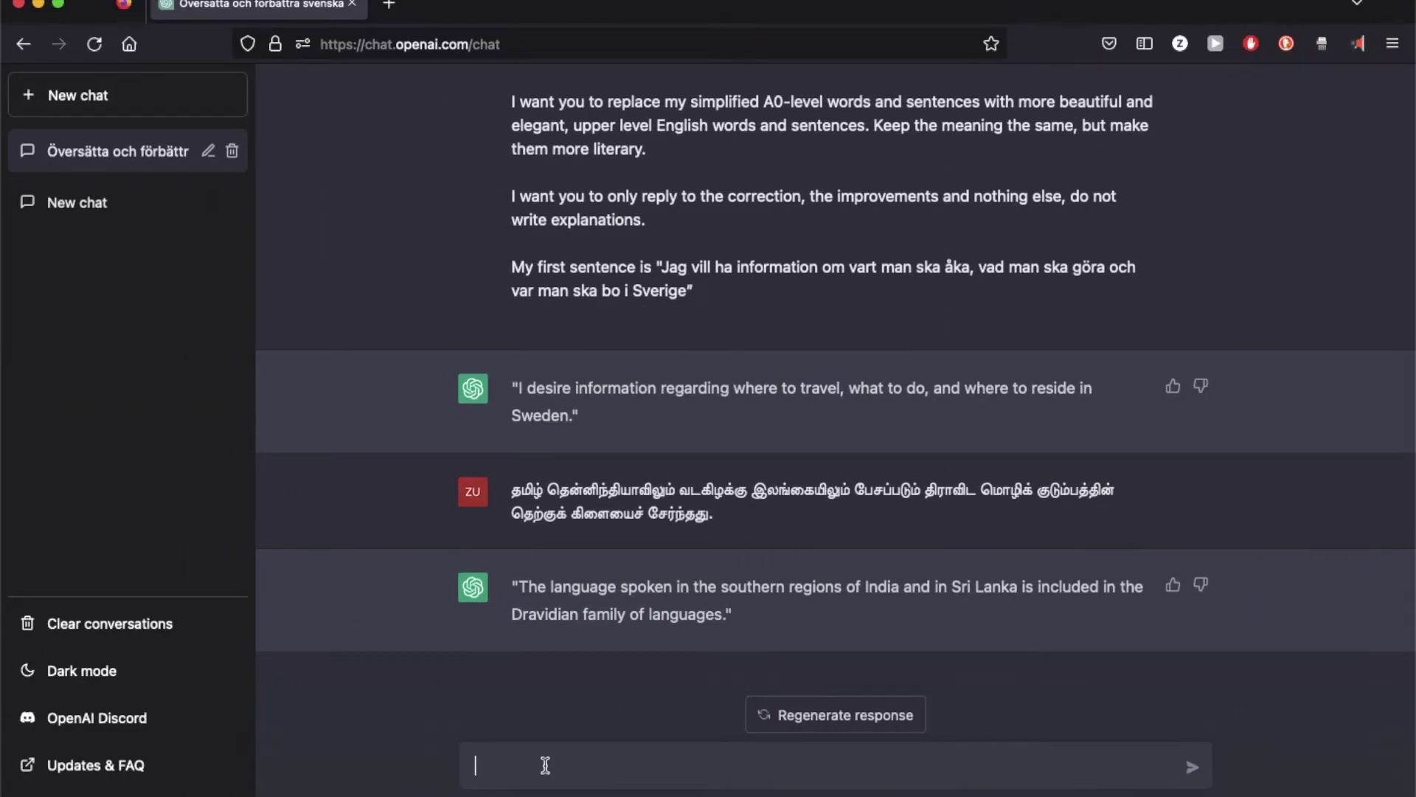
pyautogui.hotkey('ctrl', 'v')
pyautogui.press('Return')
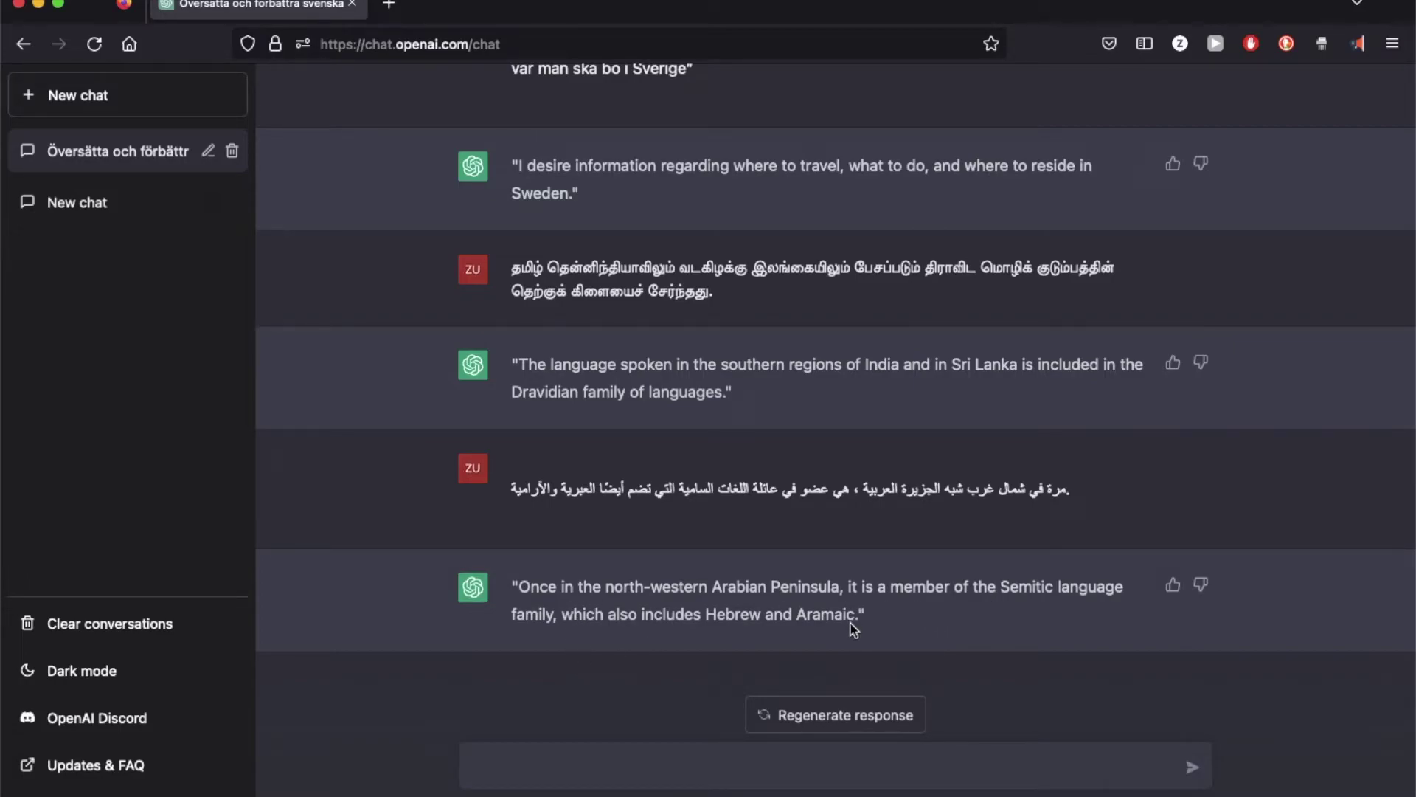
pyautogui.moveTo(868, 619); pyautogui.dragTo(525, 586)
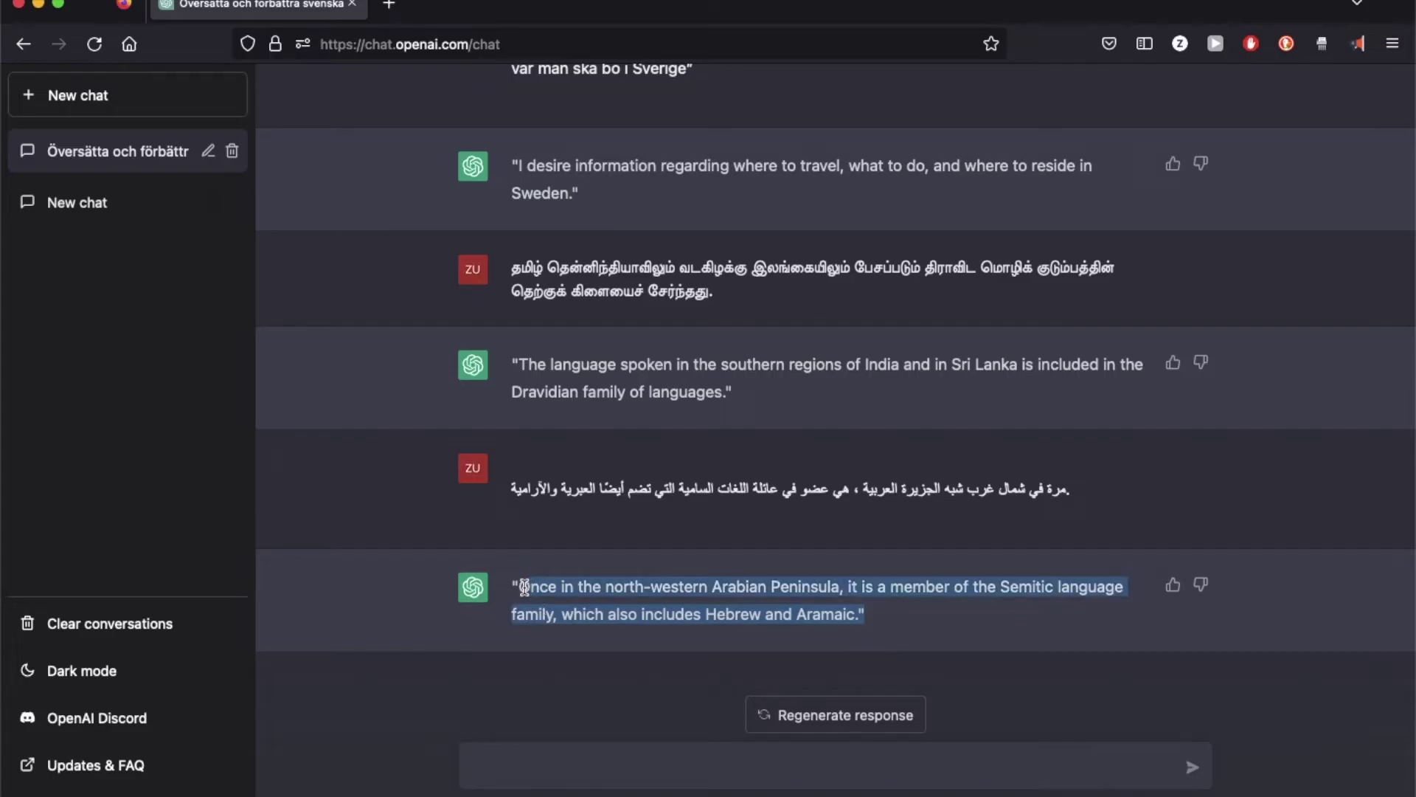
pyautogui.hotkey('ctrl', 'Right')
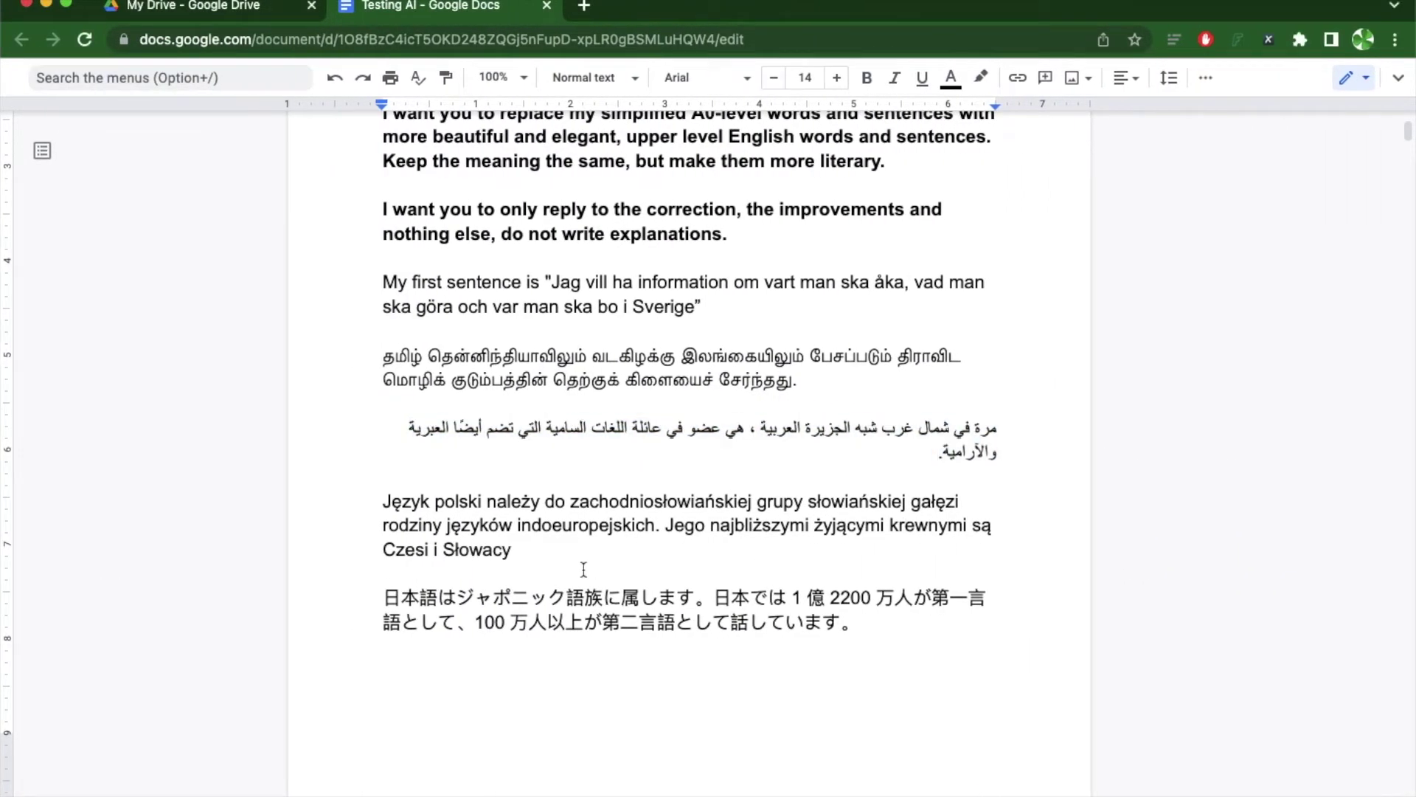
# Step: Send the Polish paragraph to ChatGPT for an English translation about the Western Slavic group
pyautogui.moveTo(516, 553); pyautogui.dragTo(381, 506)
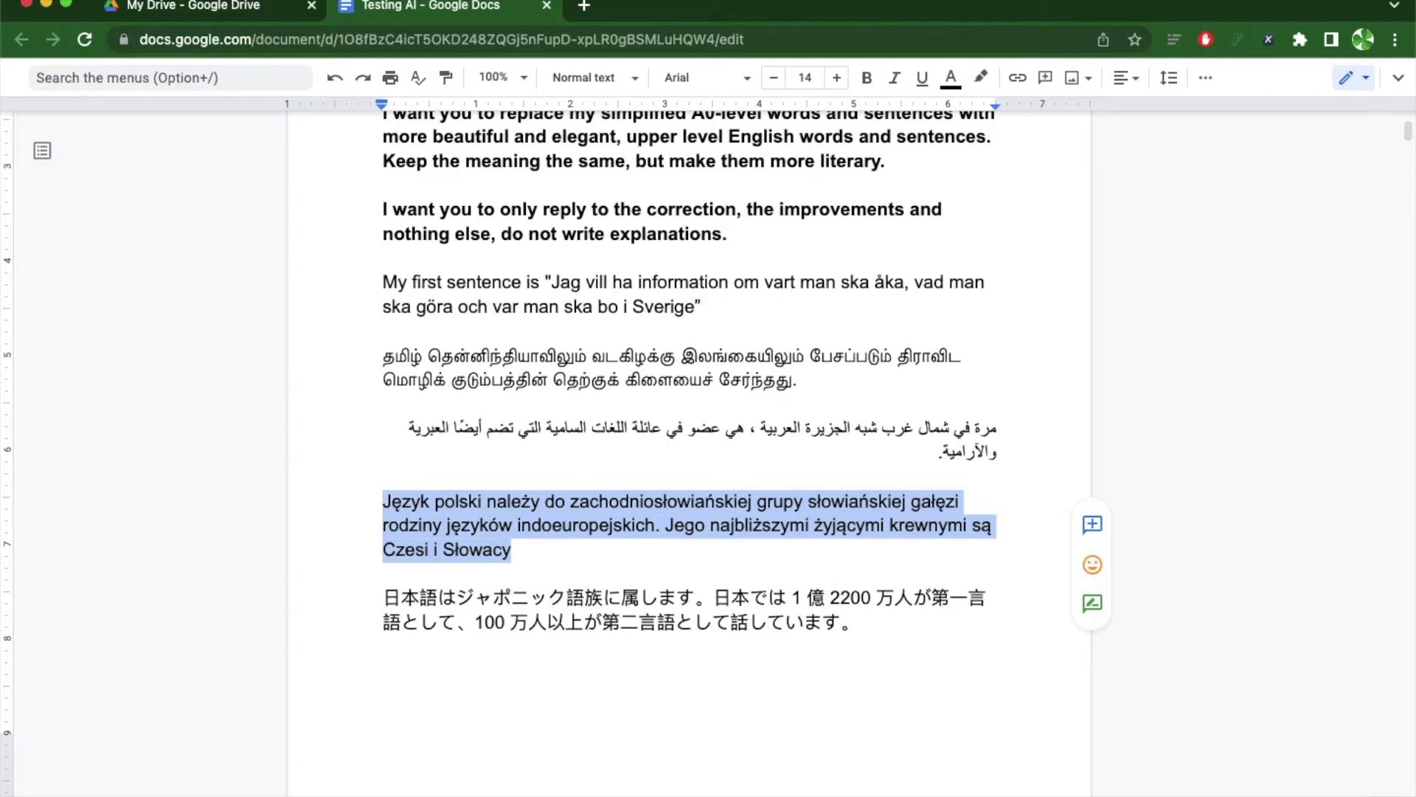
pyautogui.hotkey('ctrl', 'c')
pyautogui.hotkey('ctrl', 'Left')
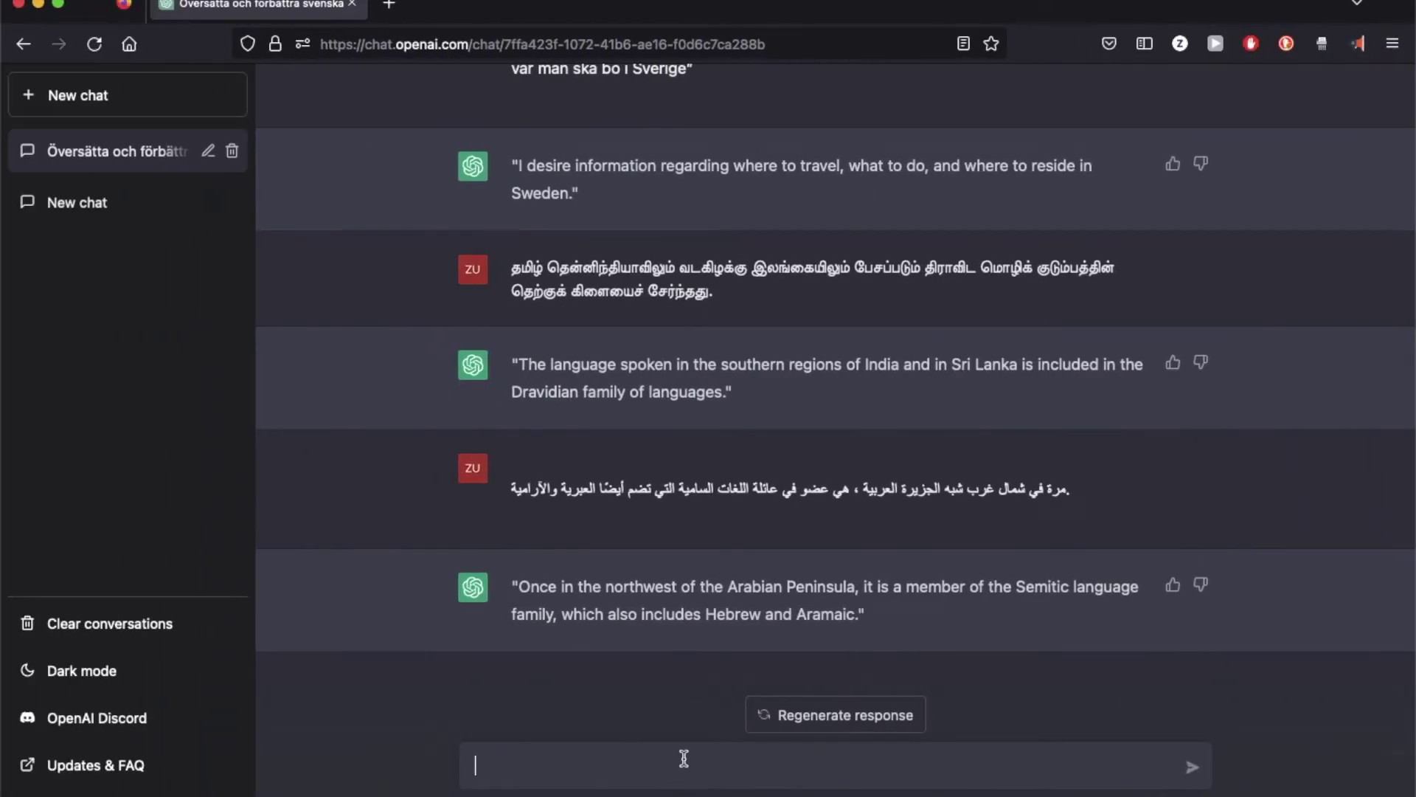
pyautogui.press('cmd+v')
pyautogui.press('Return')
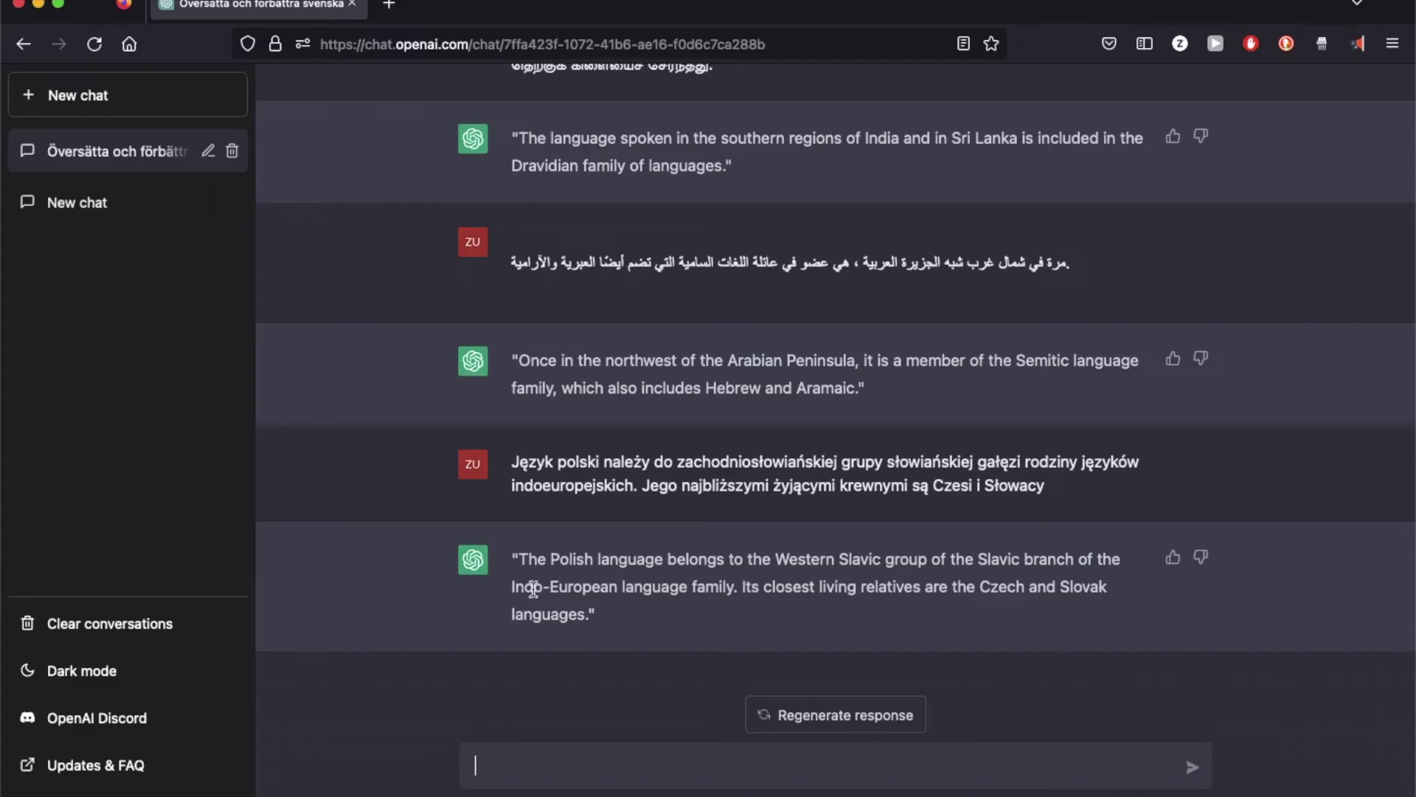
pyautogui.press('super+Tab')
pyautogui.press('Right')
# Step: Send the Japanese paragraph to ChatGPT and read its English translation about the Japonic family
pyautogui.scroll(-2, 869, 517)
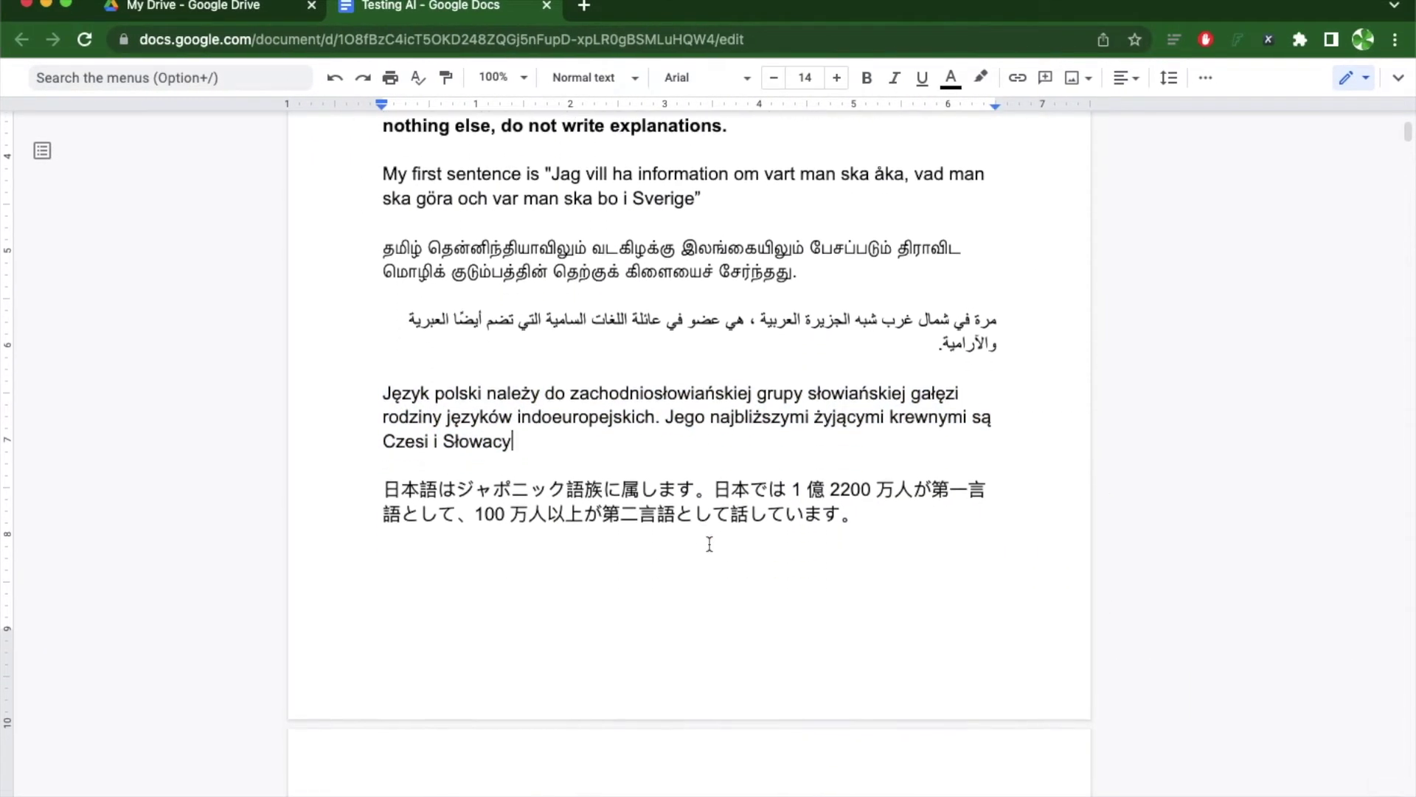
pyautogui.moveTo(869, 517); pyautogui.dragTo(383, 484)
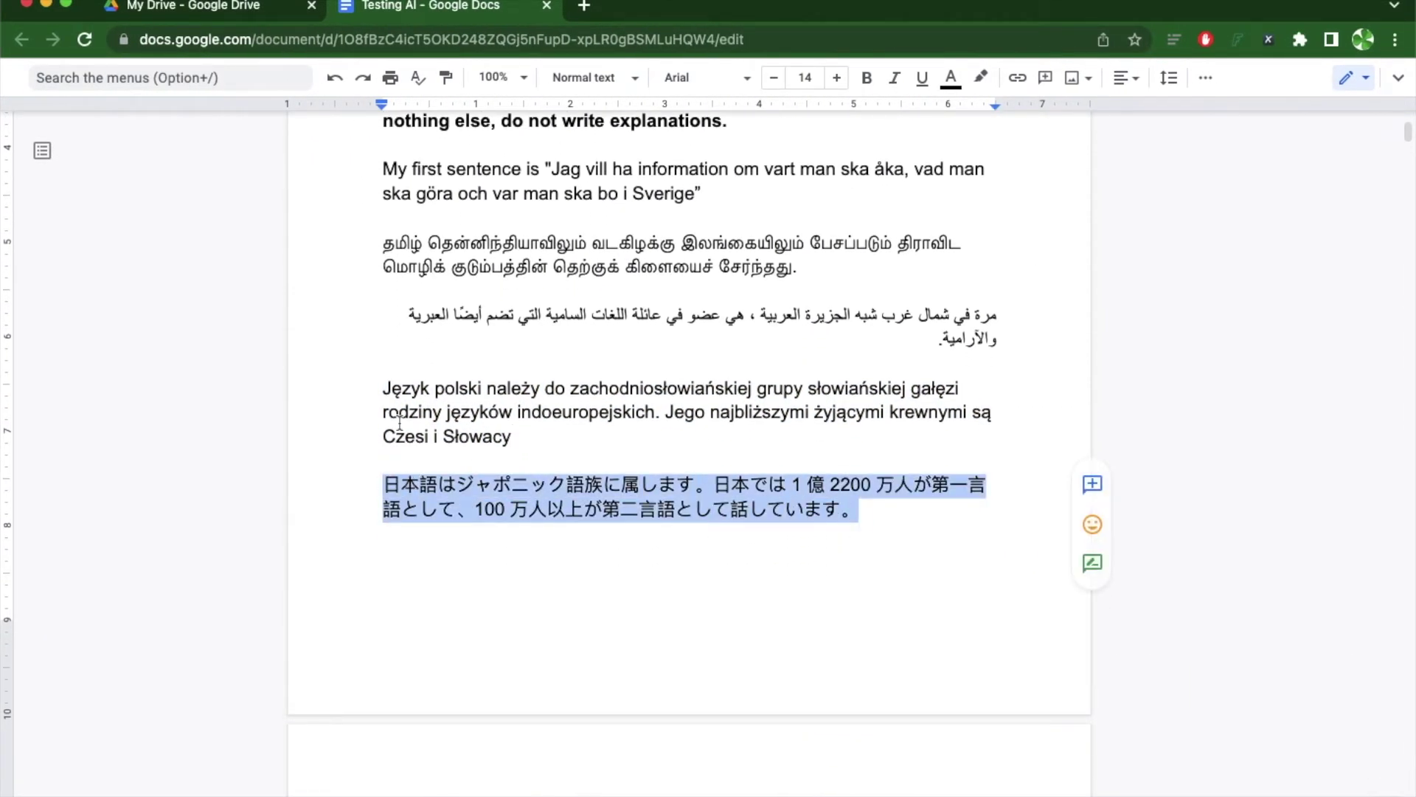
pyautogui.press('super+c')
pyautogui.press('super+Tab')
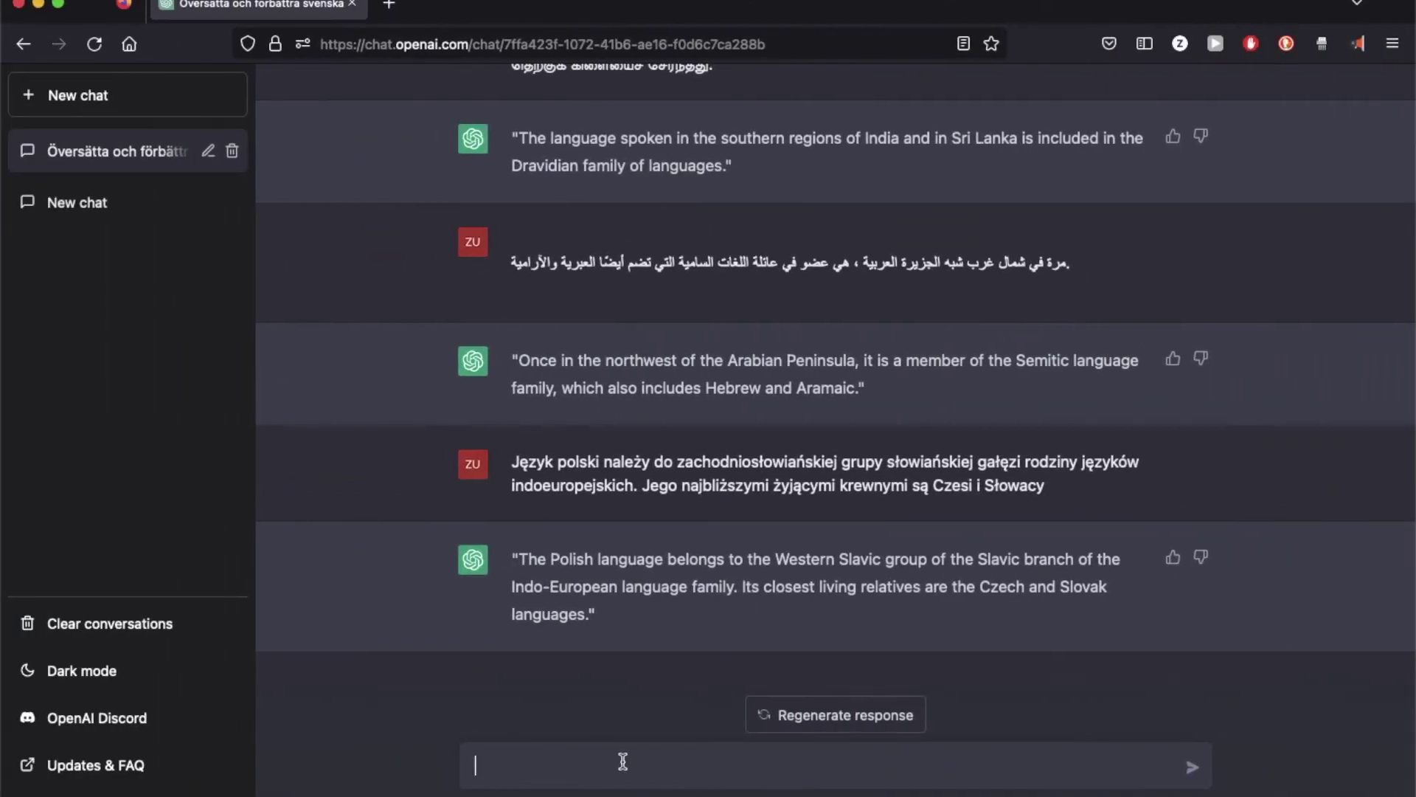
pyautogui.press('super+v')
pyautogui.press('Return')
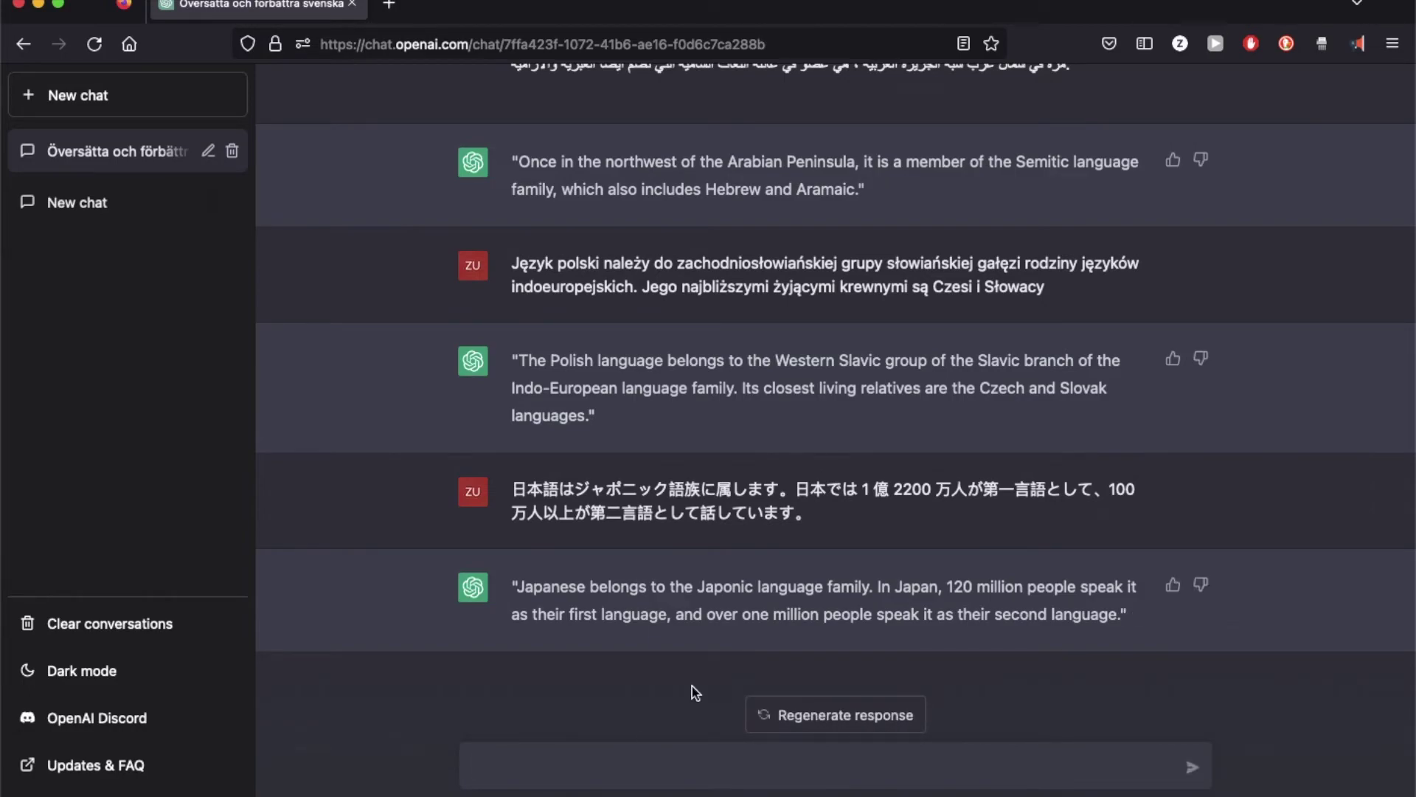
pyautogui.scroll(10, 811, 534)
pyautogui.scroll(-10, 811, 536)
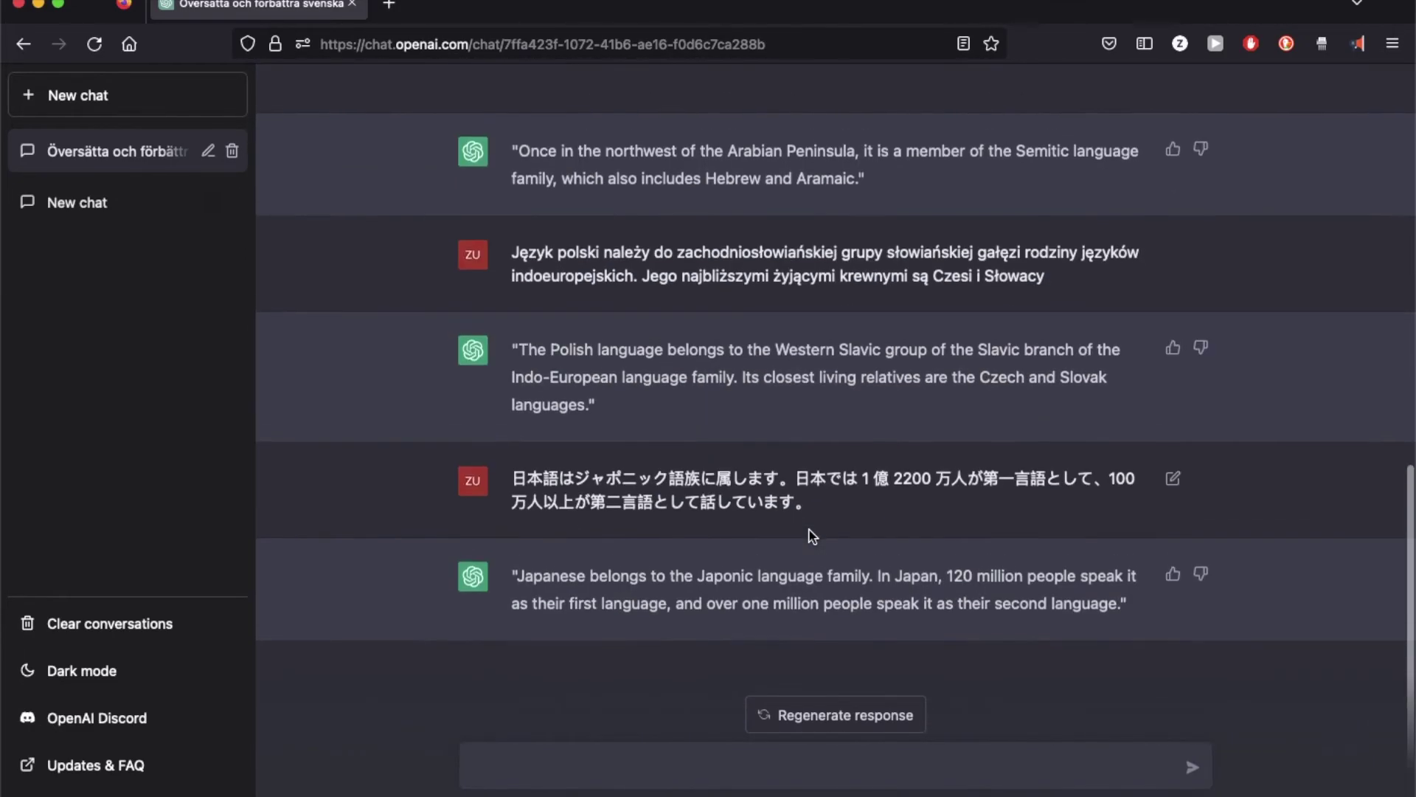
pyautogui.hotkey('ctrl', 'Right')
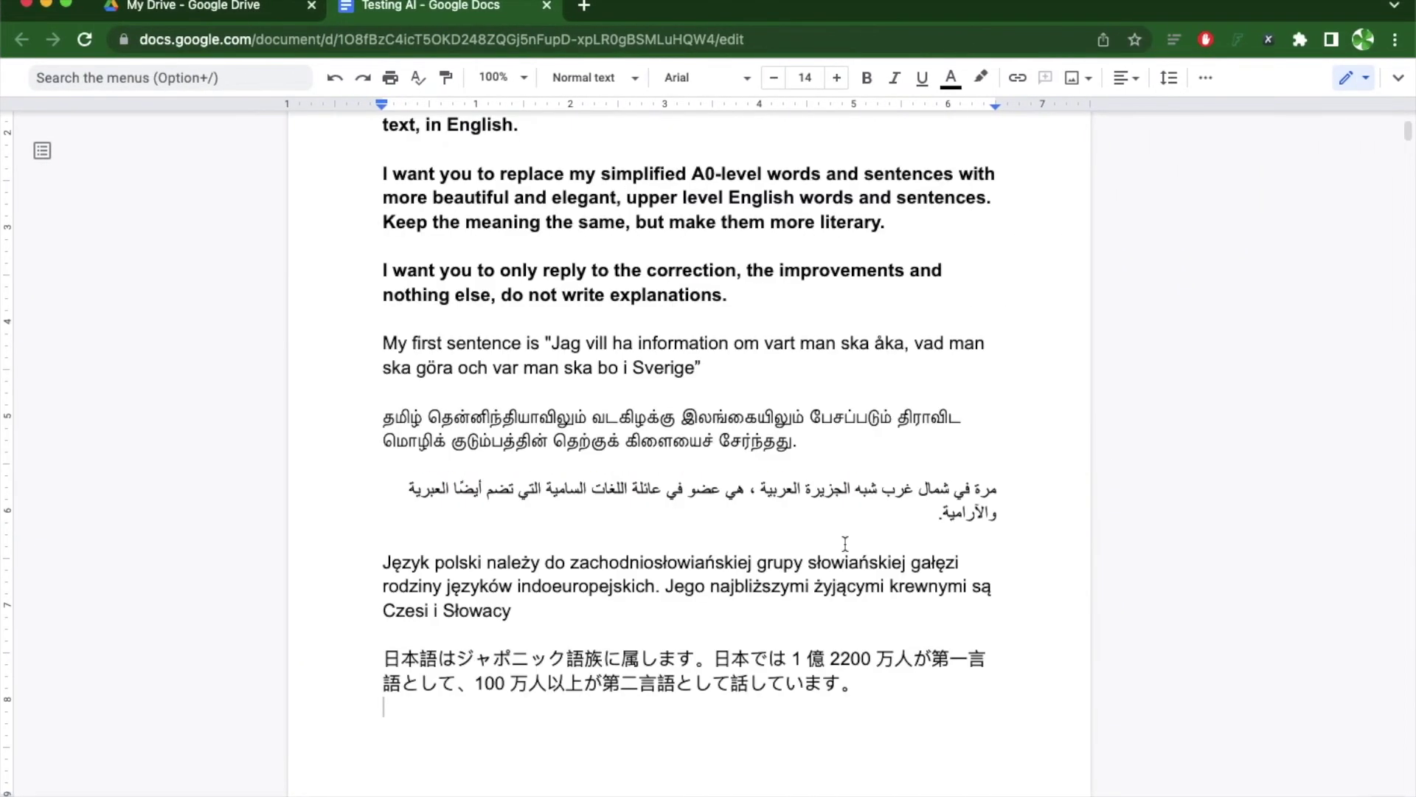